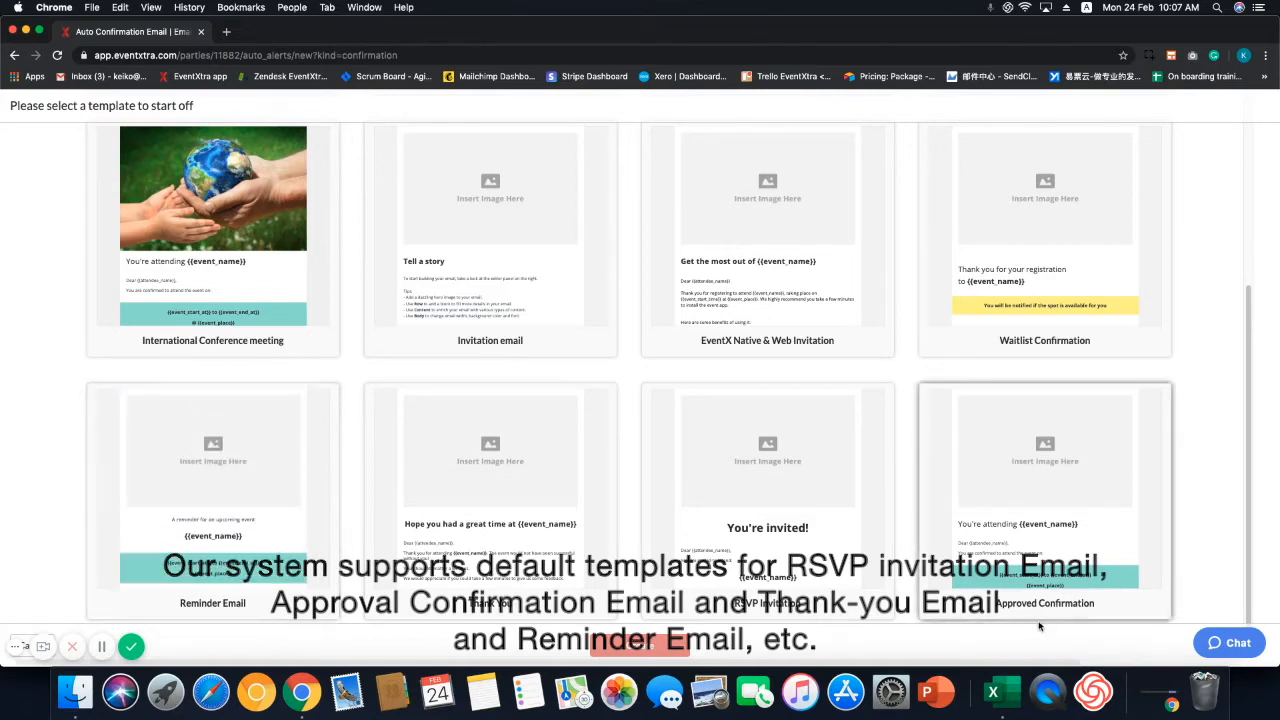
- Create the auto confirmation email from the Approved Confirmation template
left_click(1092, 530)
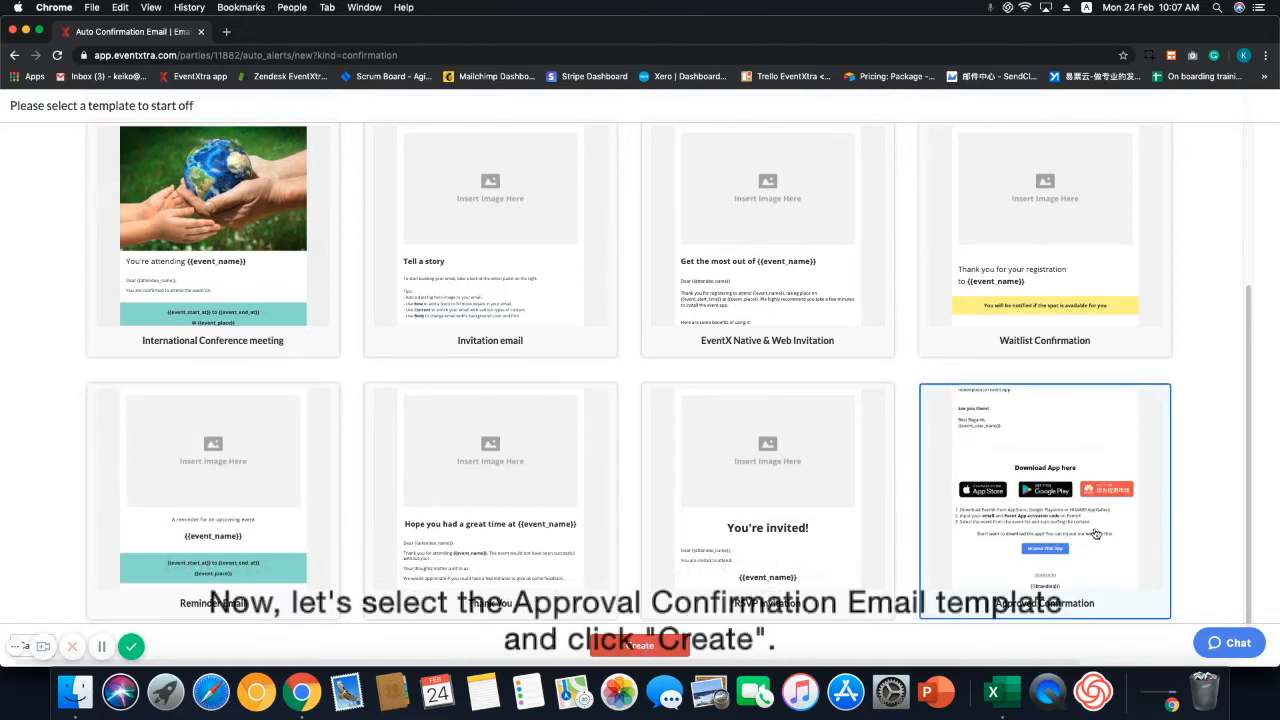
left_click(680, 650)
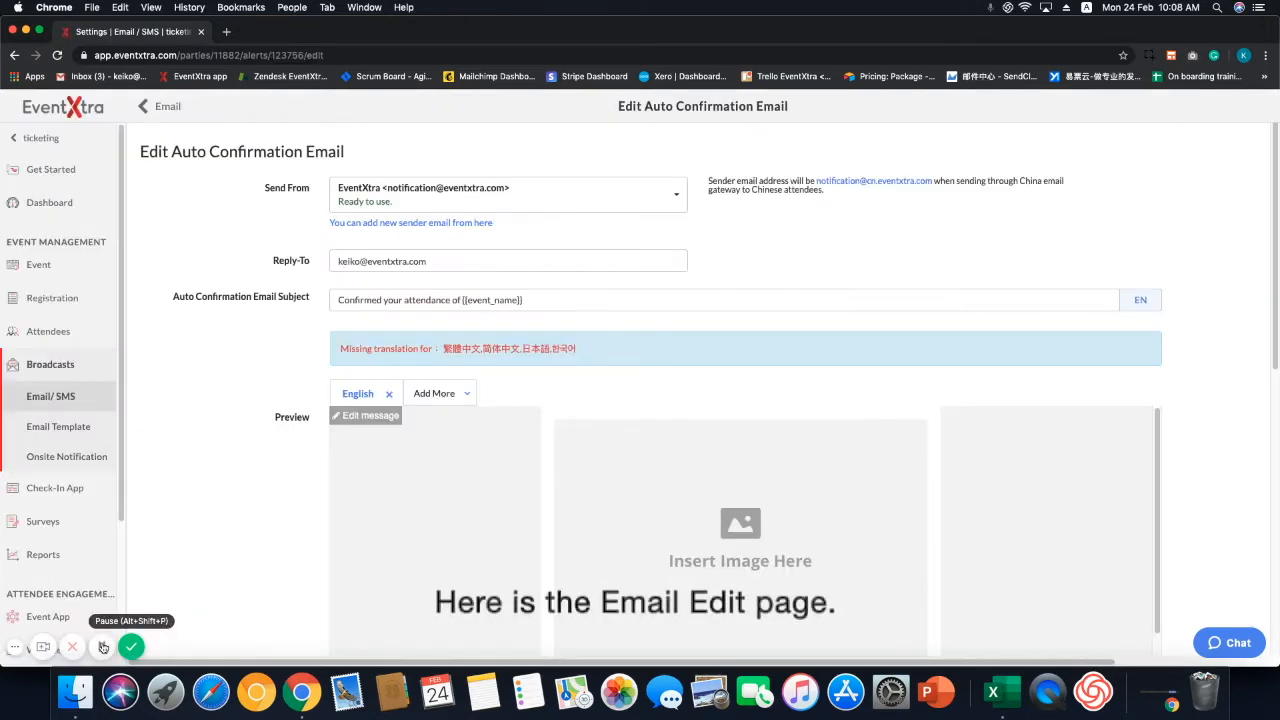
- Review the available sender addresses for the auto confirmation email without changing the sender
left_click(613, 198)
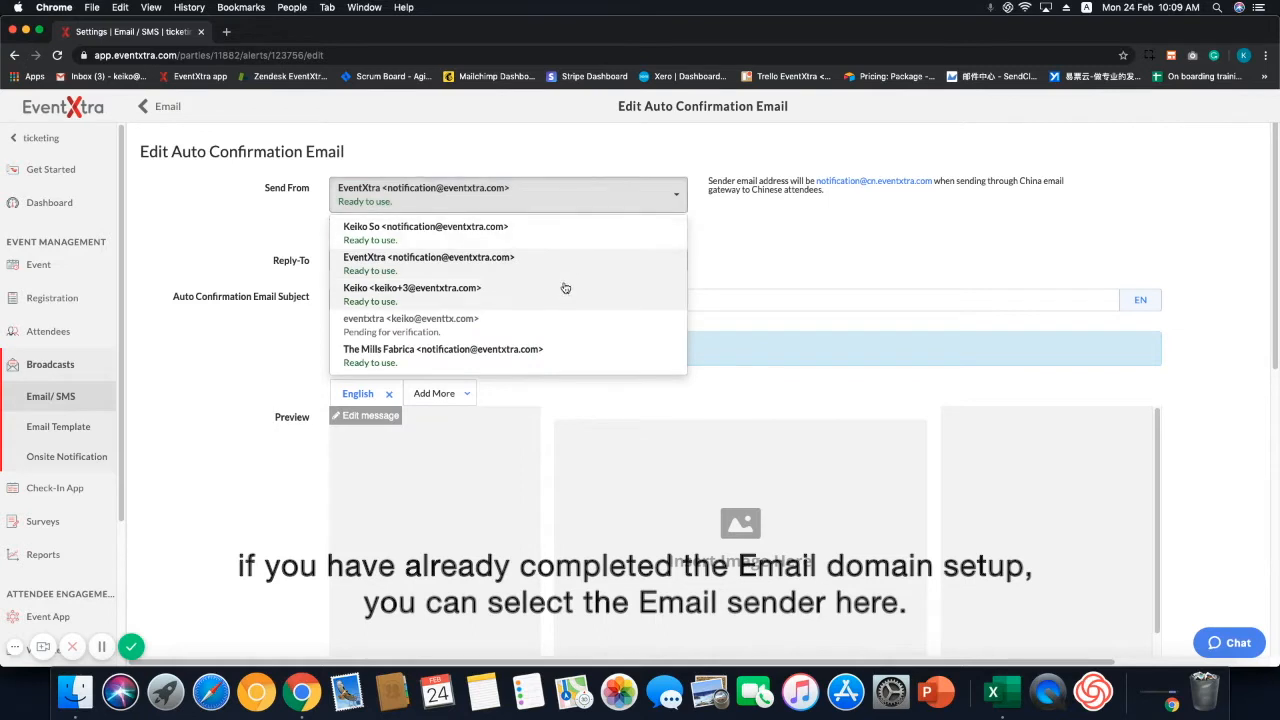
left_click(775, 229)
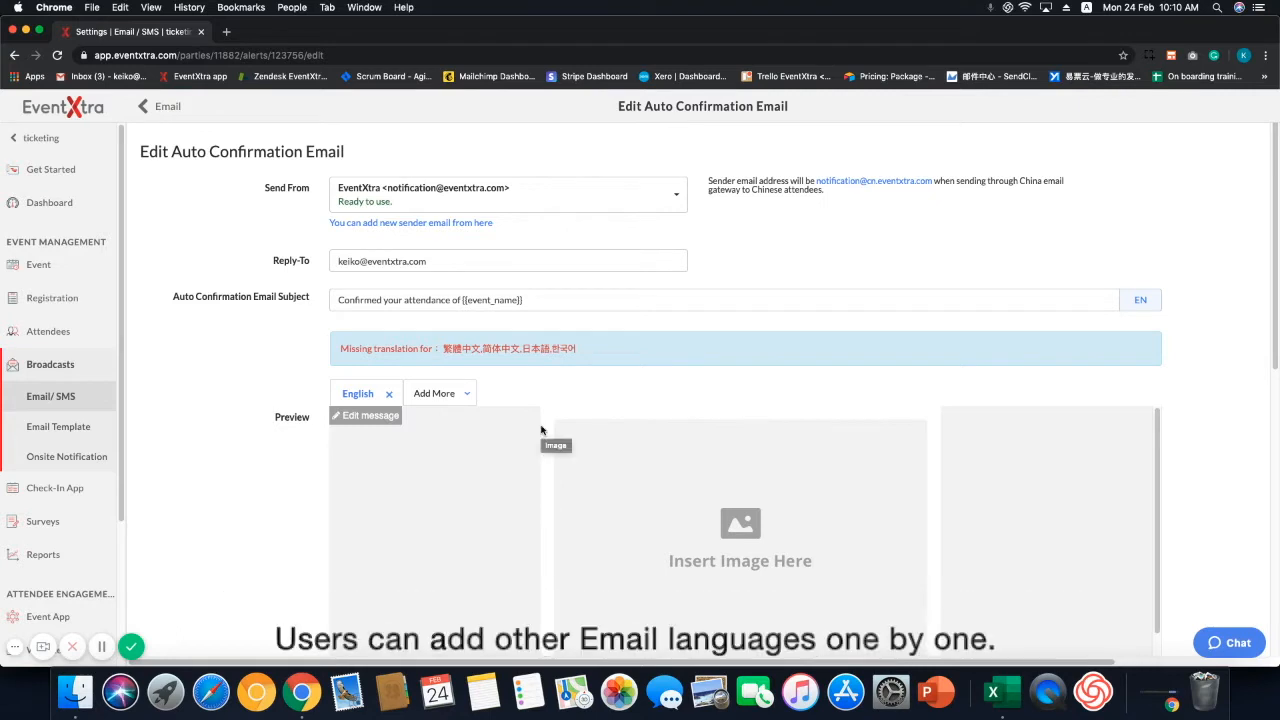
- Add a Traditional Chinese (繁體中文) version of the email and confirm that changes have been saved
left_click(460, 395)
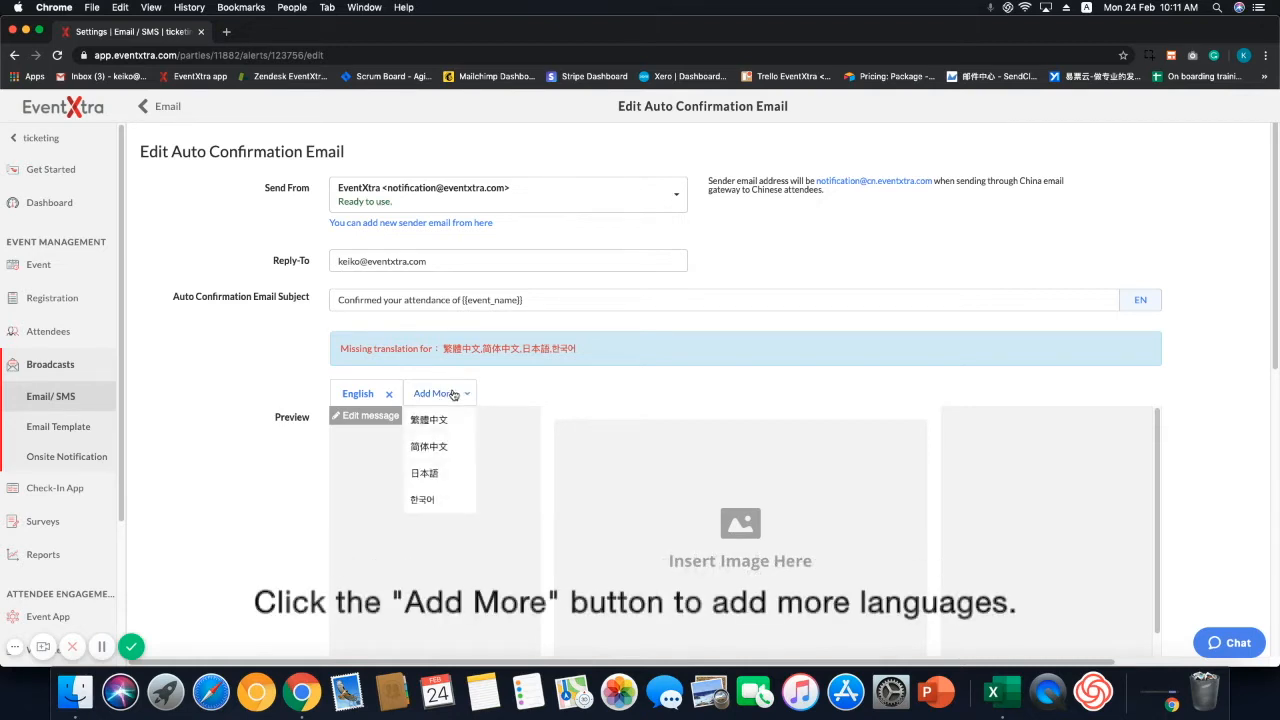
left_click(452, 424)
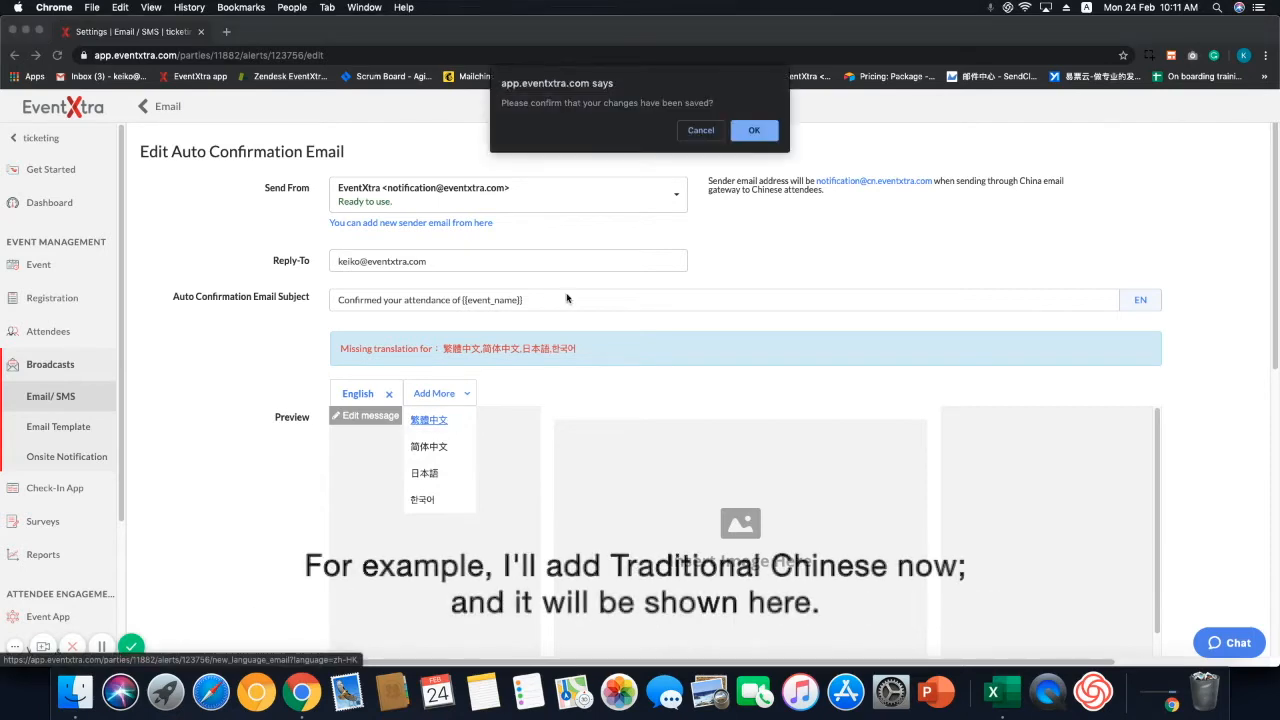
left_click(754, 131)
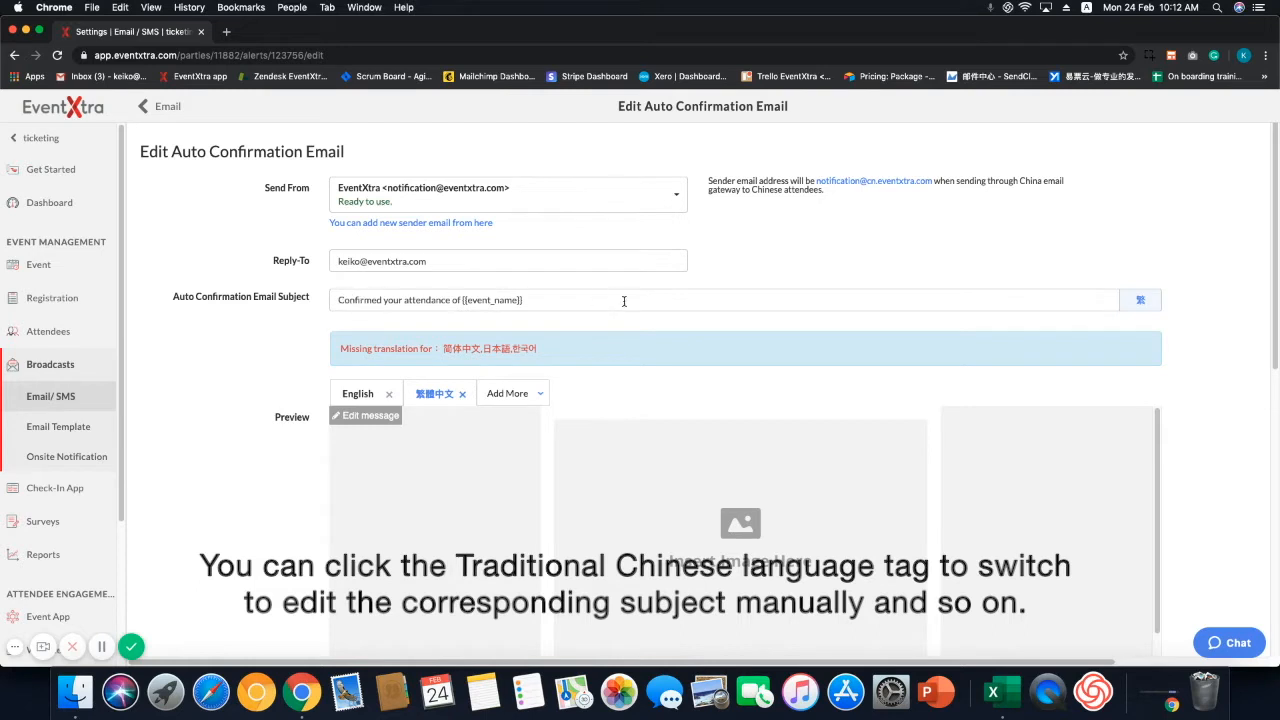
- Open the email's message content for editing
scroll(346, 417, "down", 3)
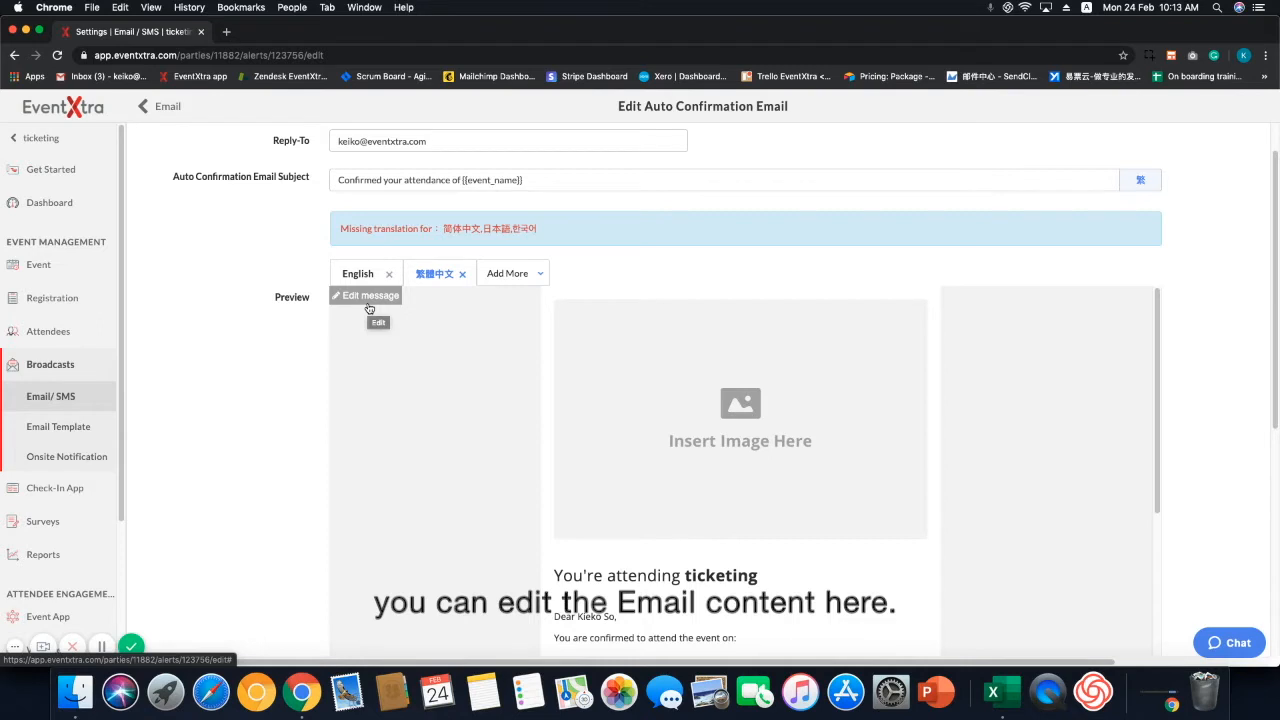
left_click(369, 300)
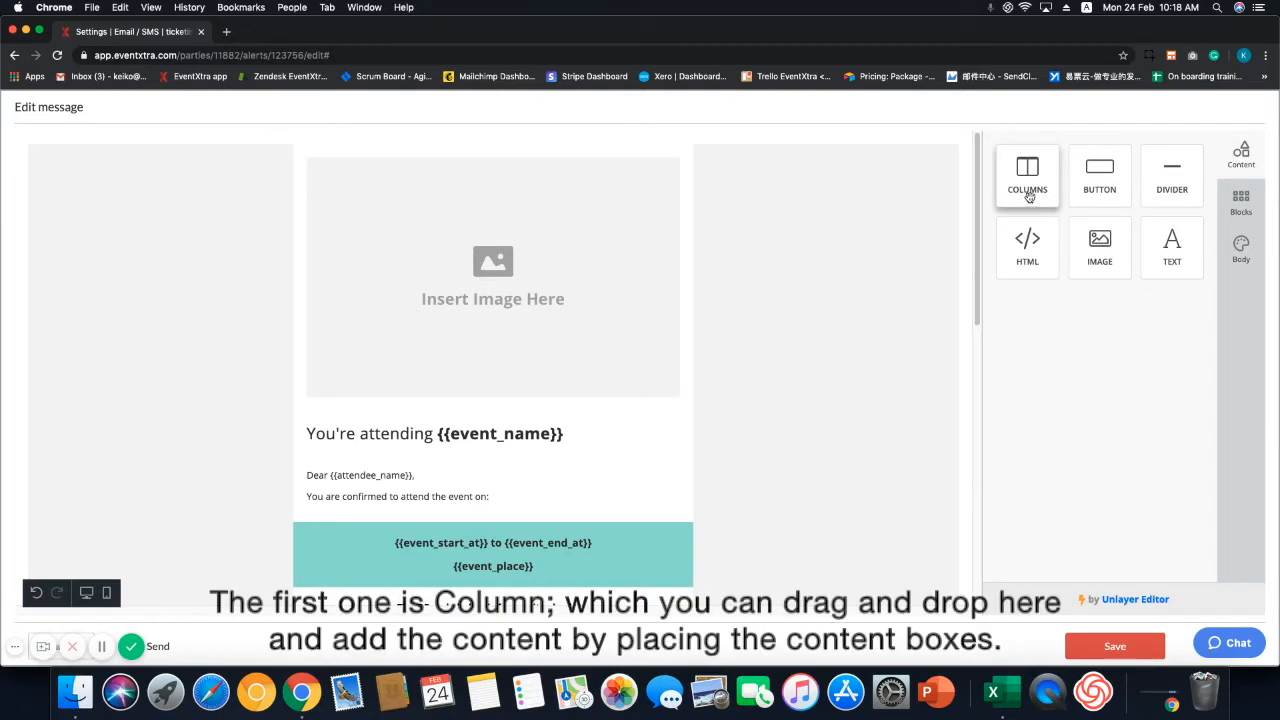
- Add a columns row between the header image and the "You're attending" heading, and place a button in it
left_click_drag(1029, 196, 644, 416)
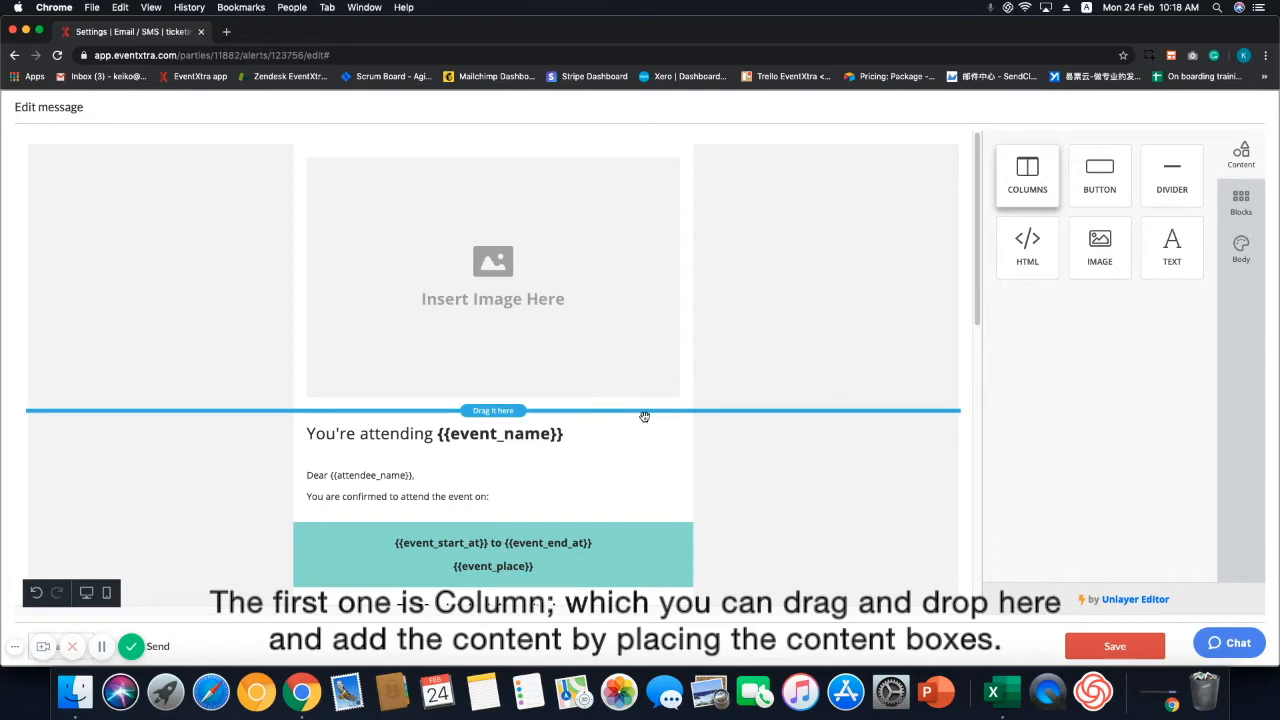
left_click(489, 456)
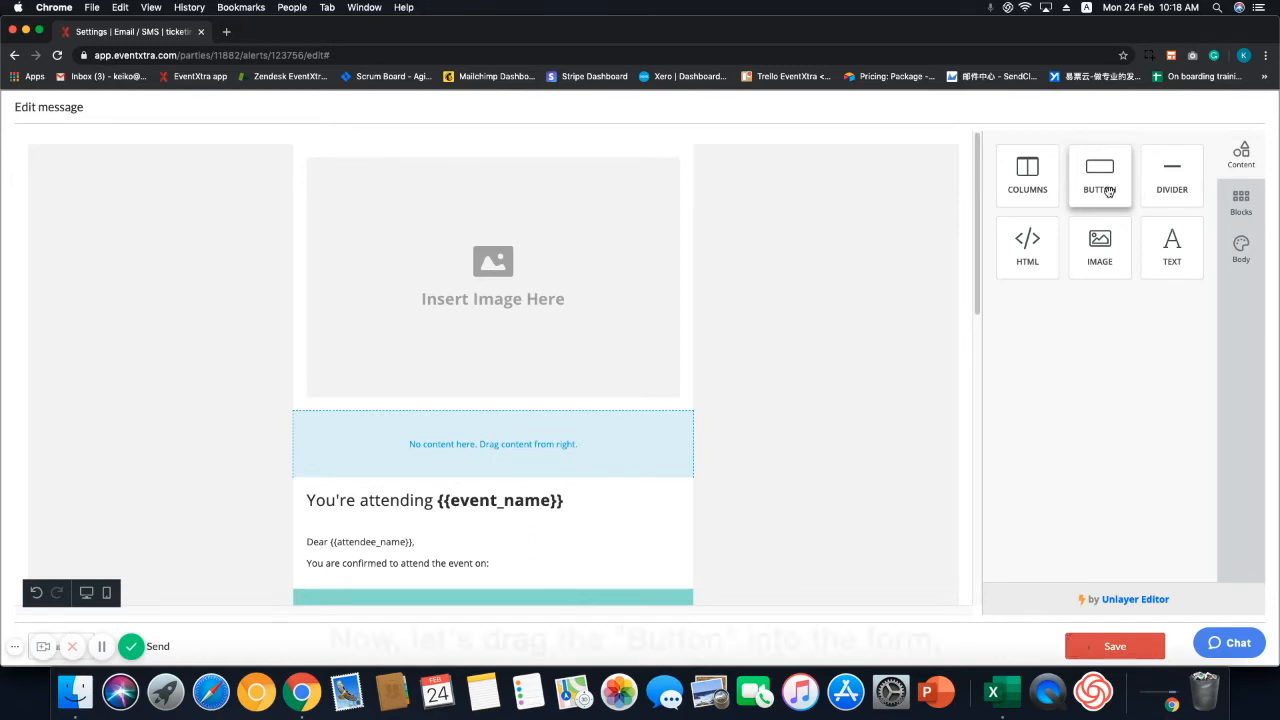
mouse_move(1100, 183)
left_mouse_down()
mouse_move(655, 318)
mouse_move(470, 438)
mouse_move(472, 455)
left_mouse_up()
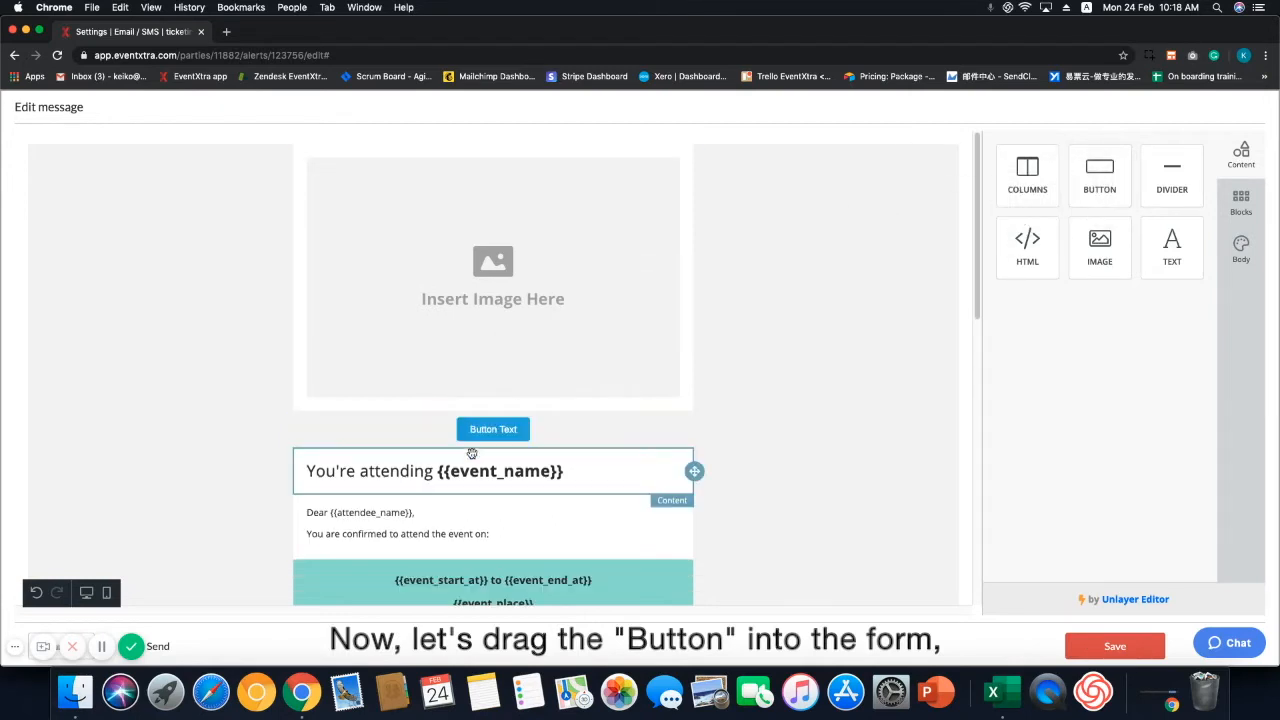
- Select the new button's label text, and delete the button from its row
left_click(499, 432)
left_click(499, 433)
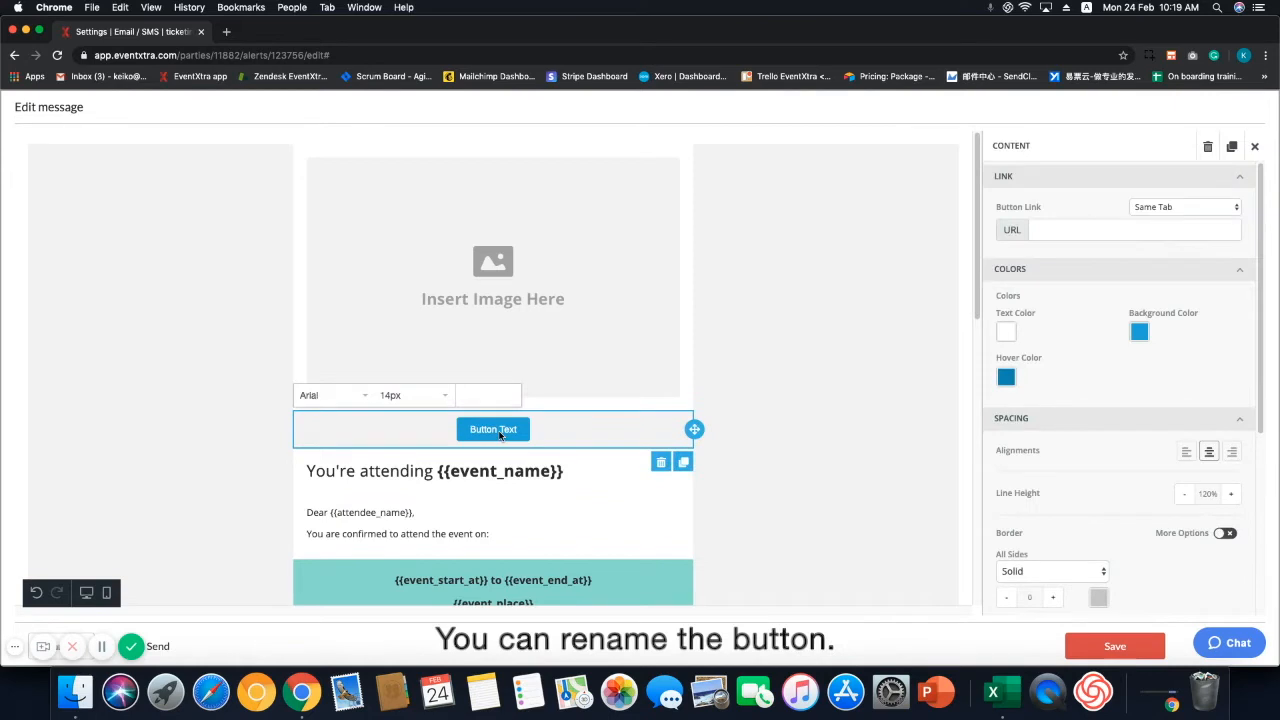
left_click_drag(519, 429, 469, 429)
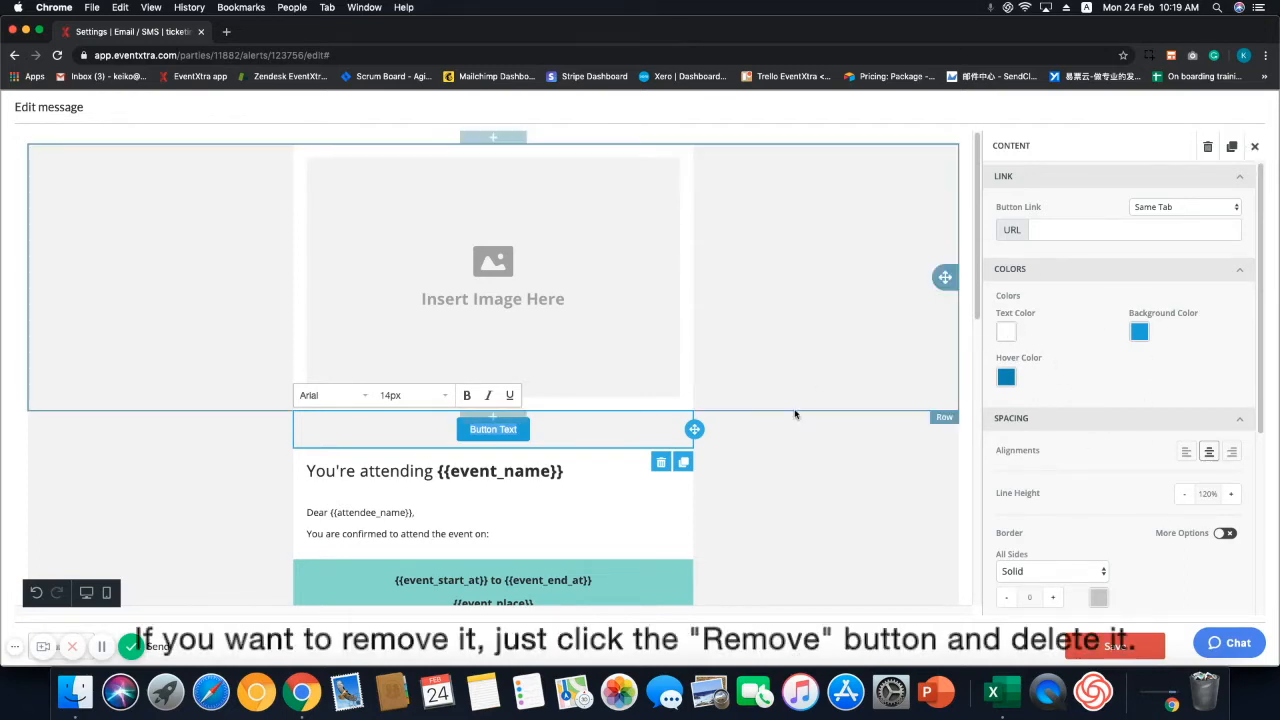
left_click(1207, 150)
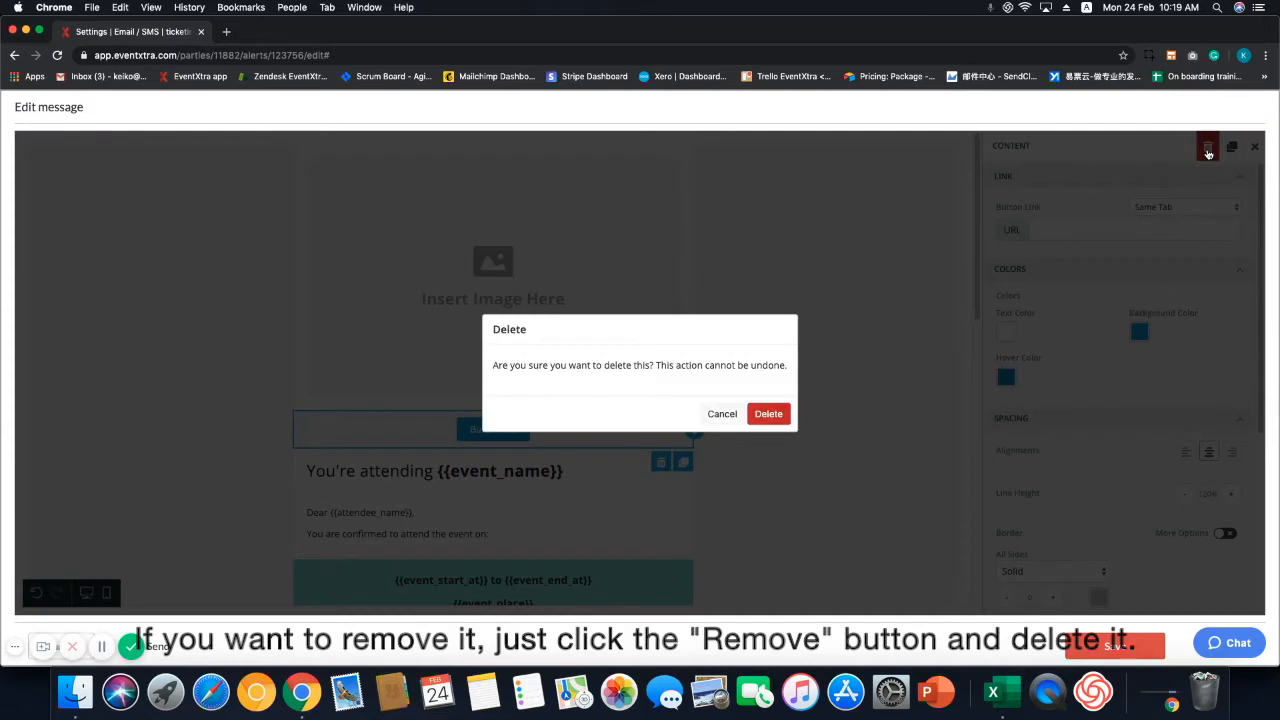
left_click(769, 416)
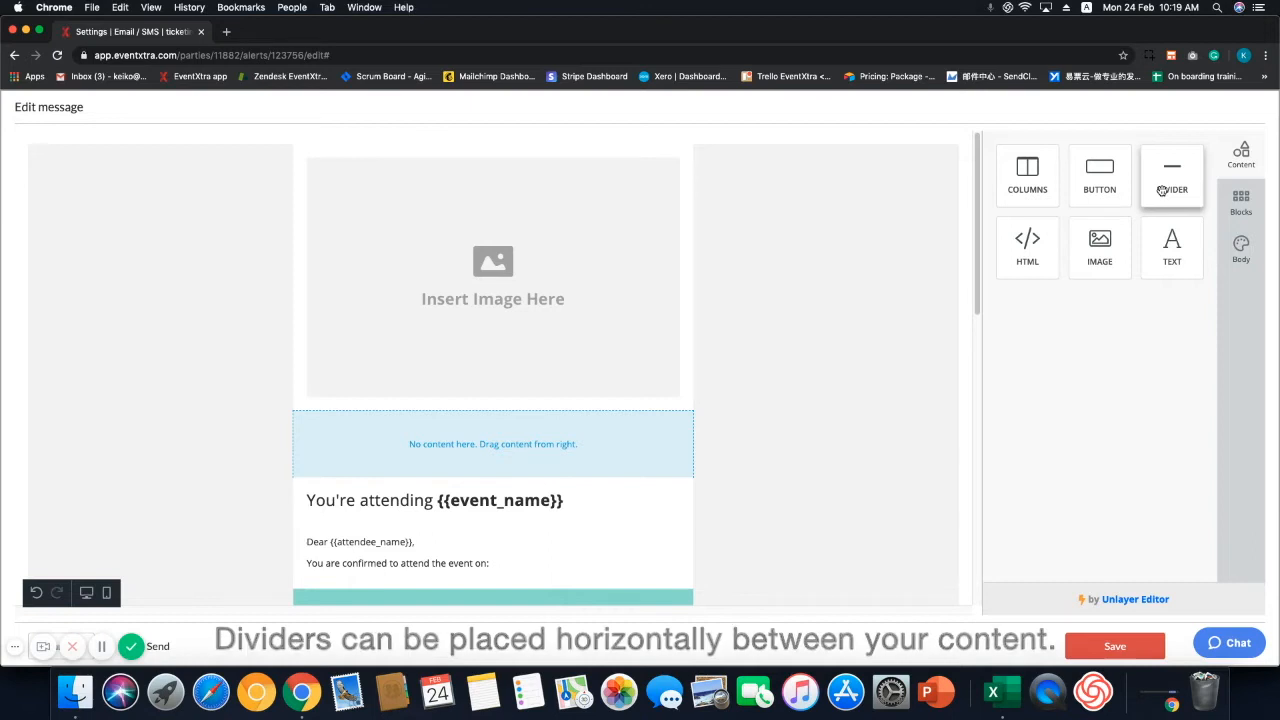
- Try out divider, HTML, image and text content blocks one after another below the header image
left_click_drag(1161, 190, 485, 459)
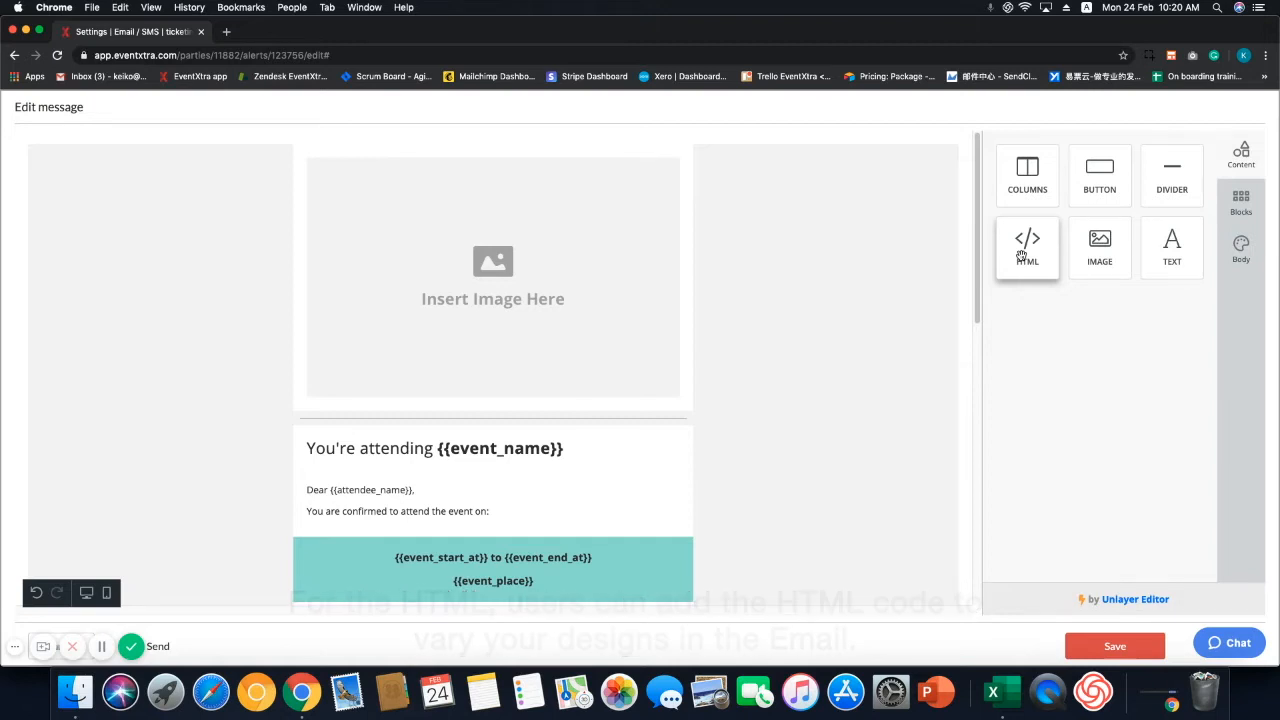
left_click_drag(1021, 256, 614, 429)
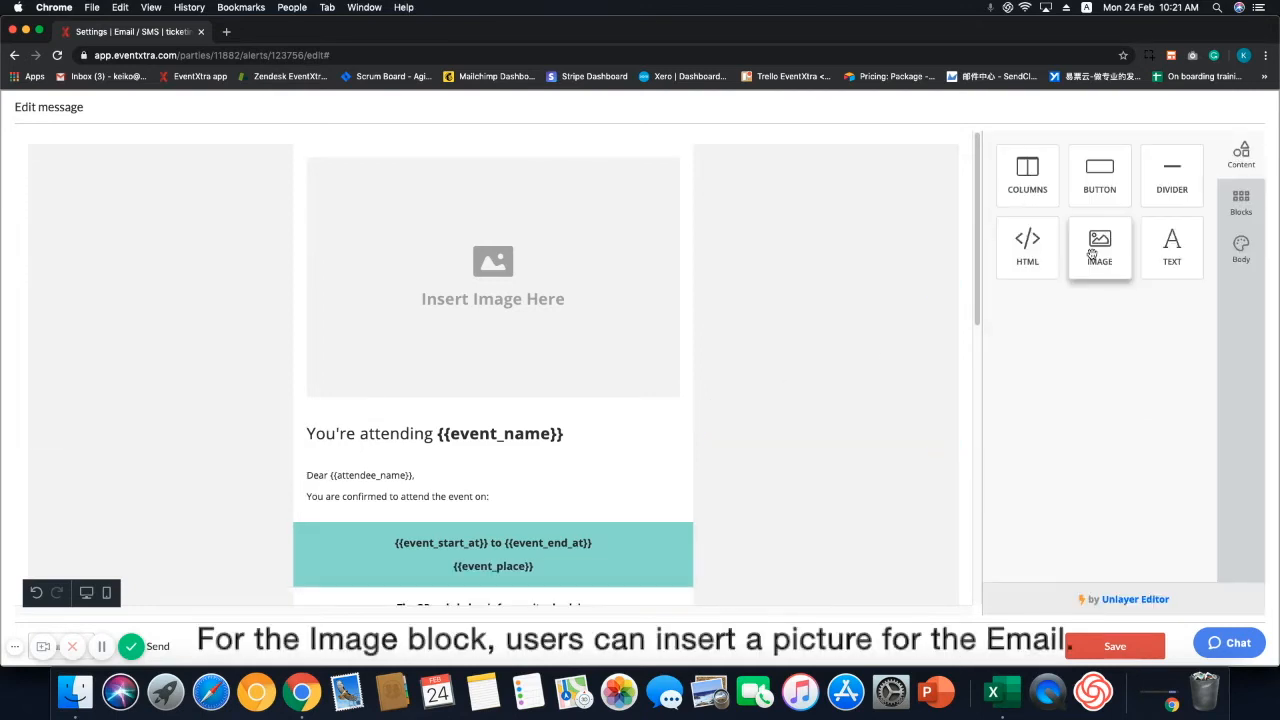
left_click_drag(1092, 254, 531, 412)
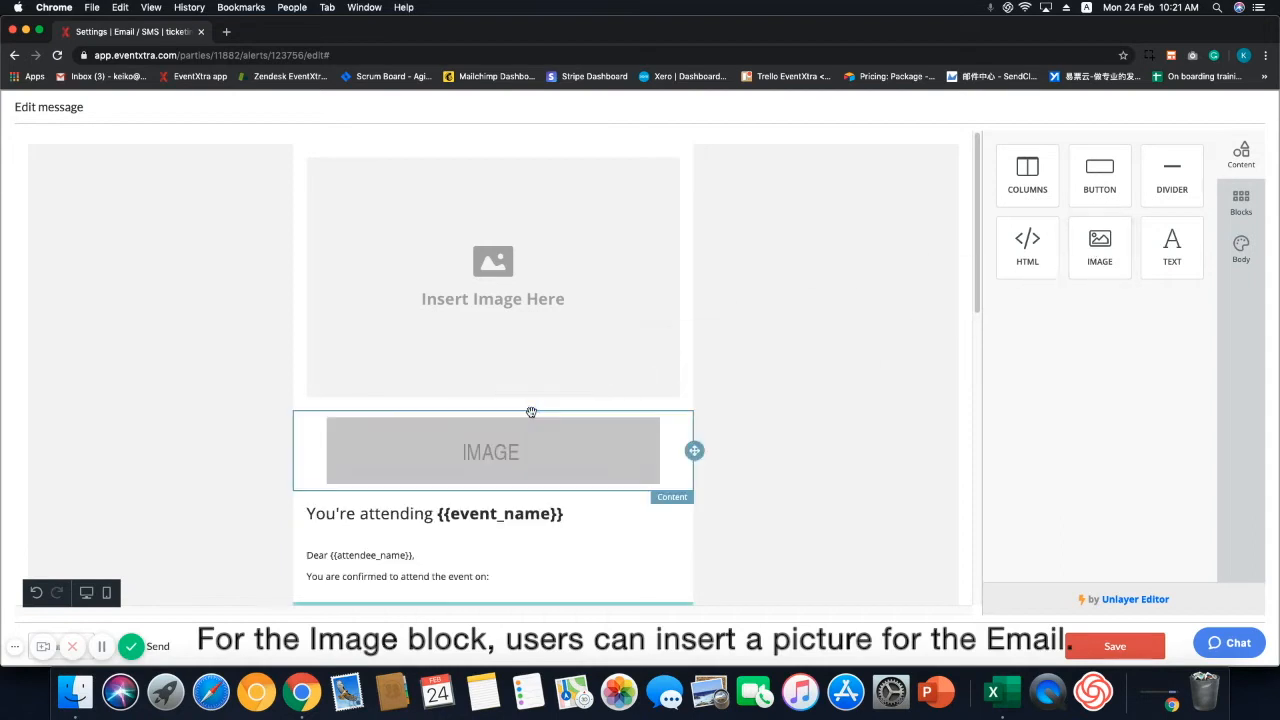
left_click(483, 453)
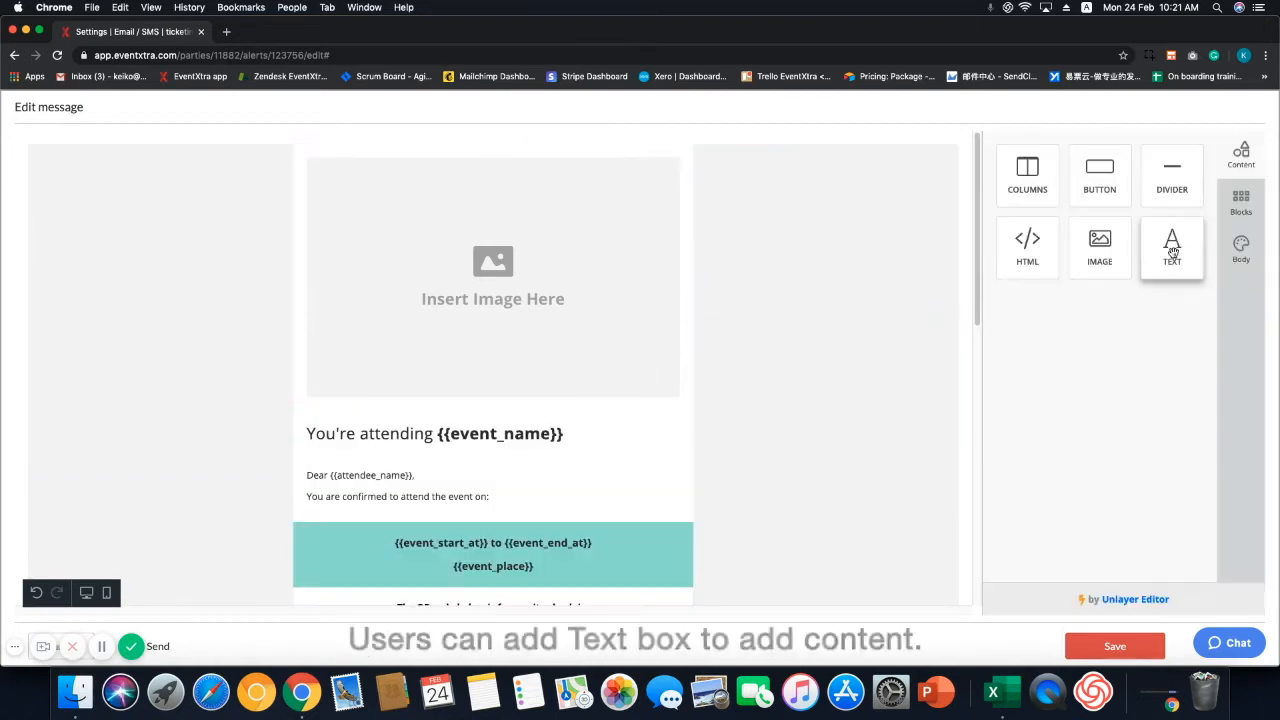
left_click_drag(1171, 251, 508, 403)
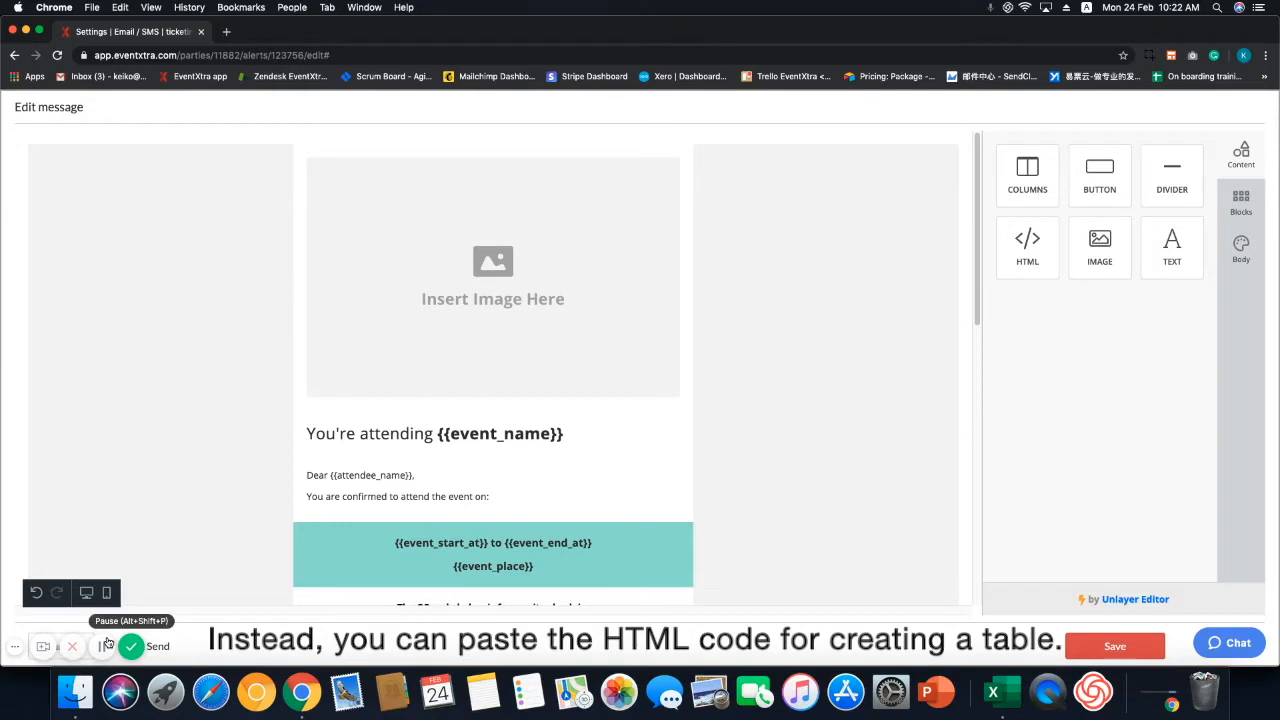
- Insert the "Grouping: Ticket Types" merge tag into the text block after "You are confirmed to attend the event on:"
scroll(427, 503, "down", 2)
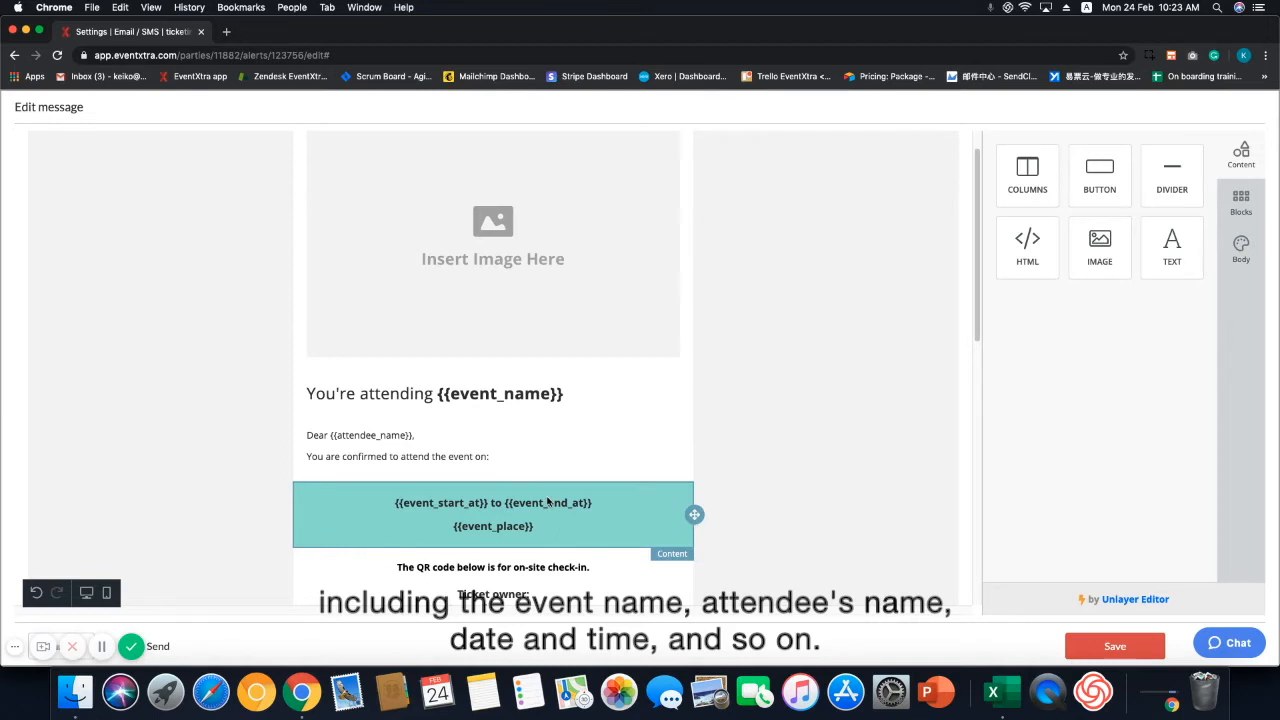
scroll(549, 502, "down", 2)
scroll(548, 502, "down", 1)
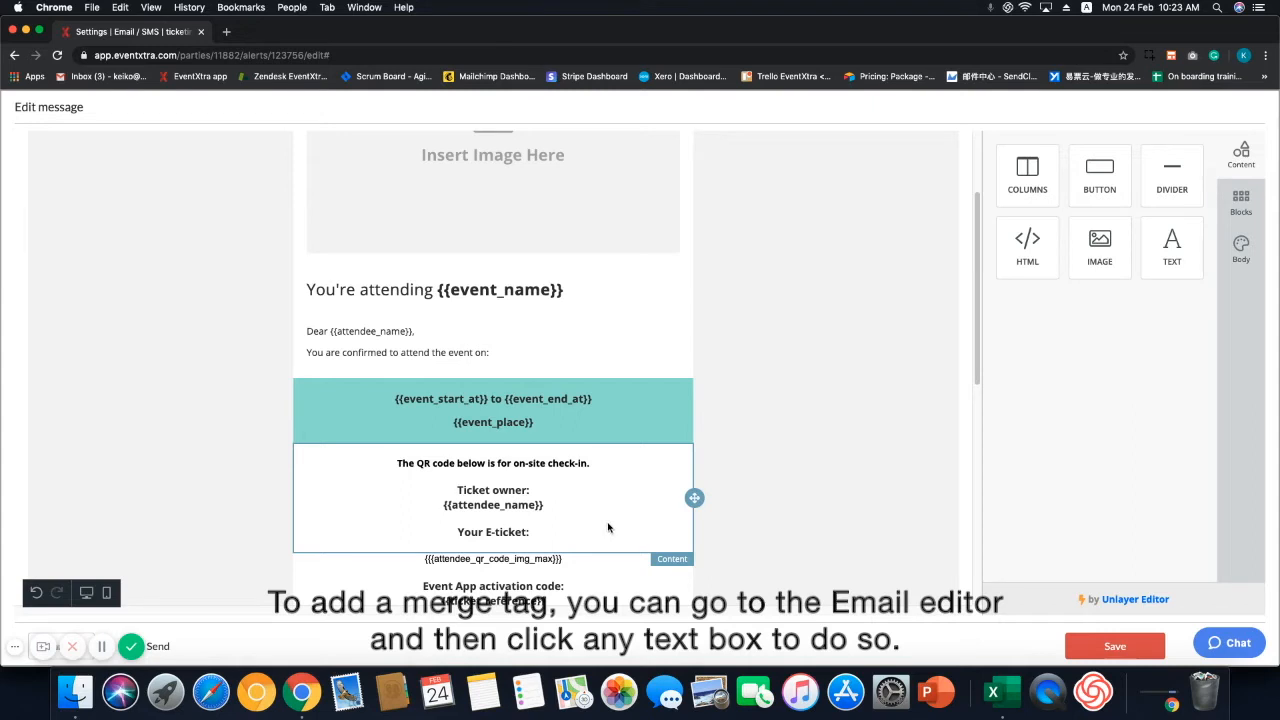
left_click(625, 345)
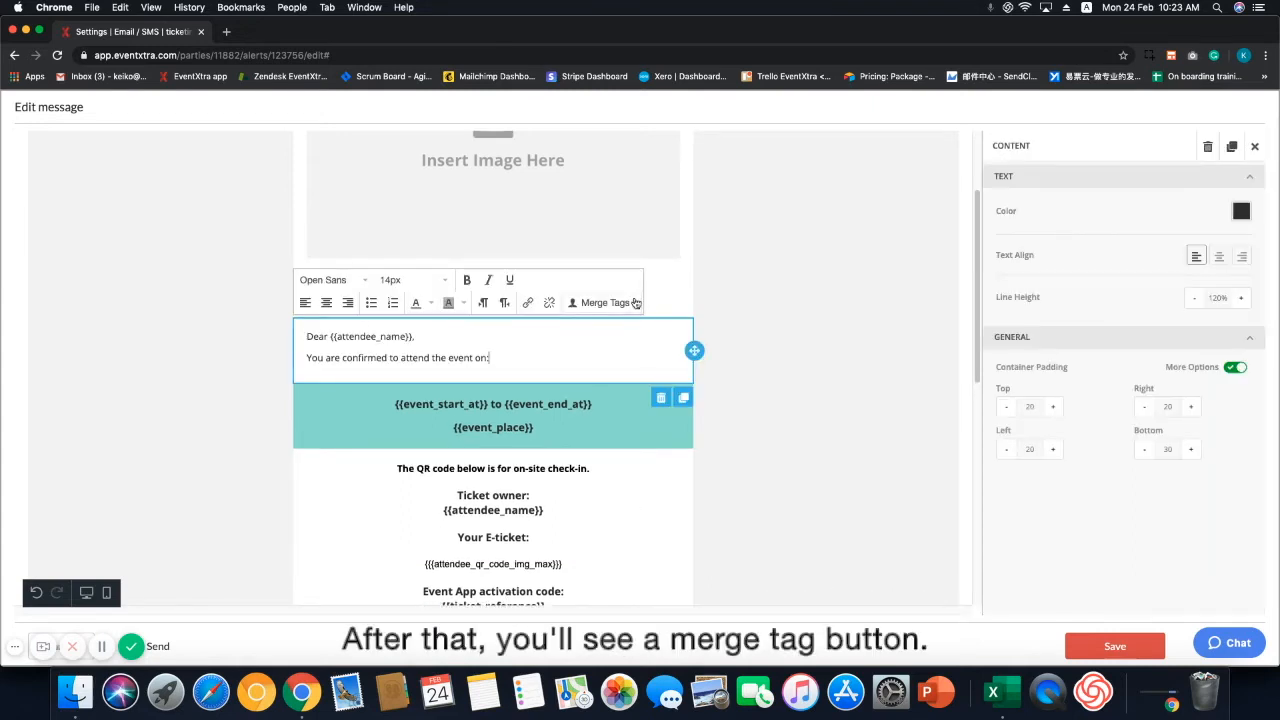
left_click(630, 303)
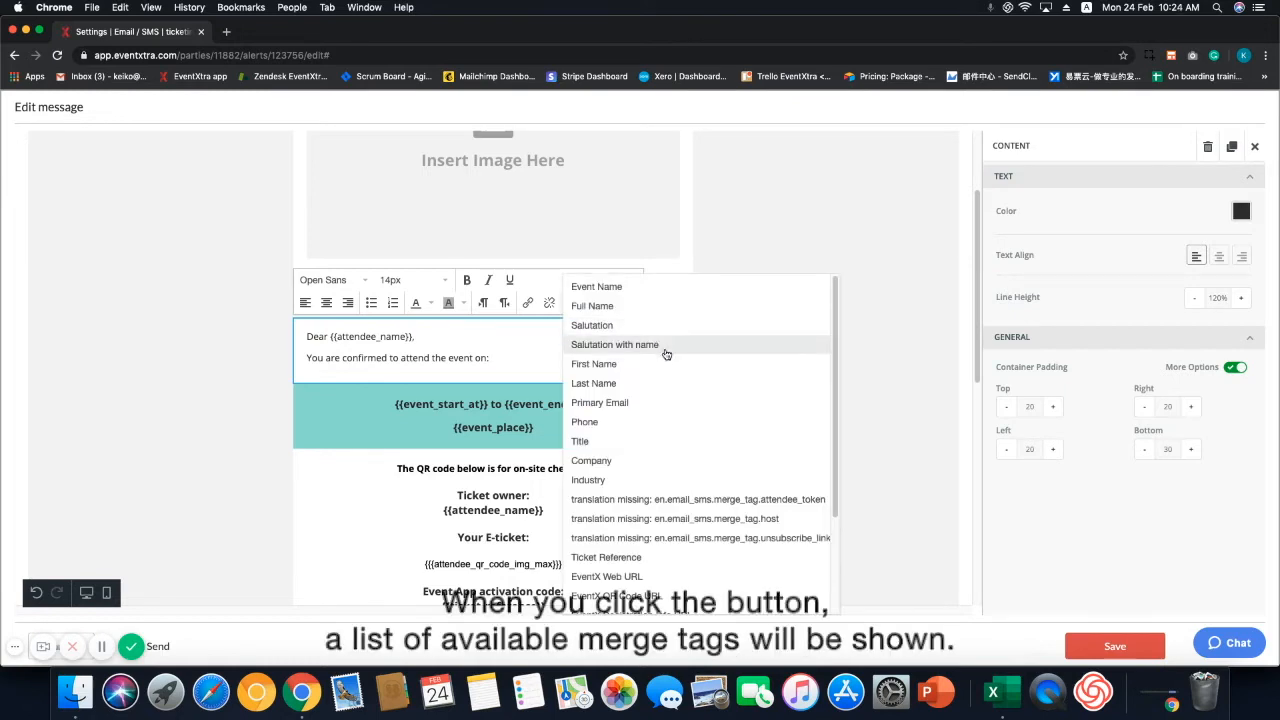
scroll(721, 523, "down", 3)
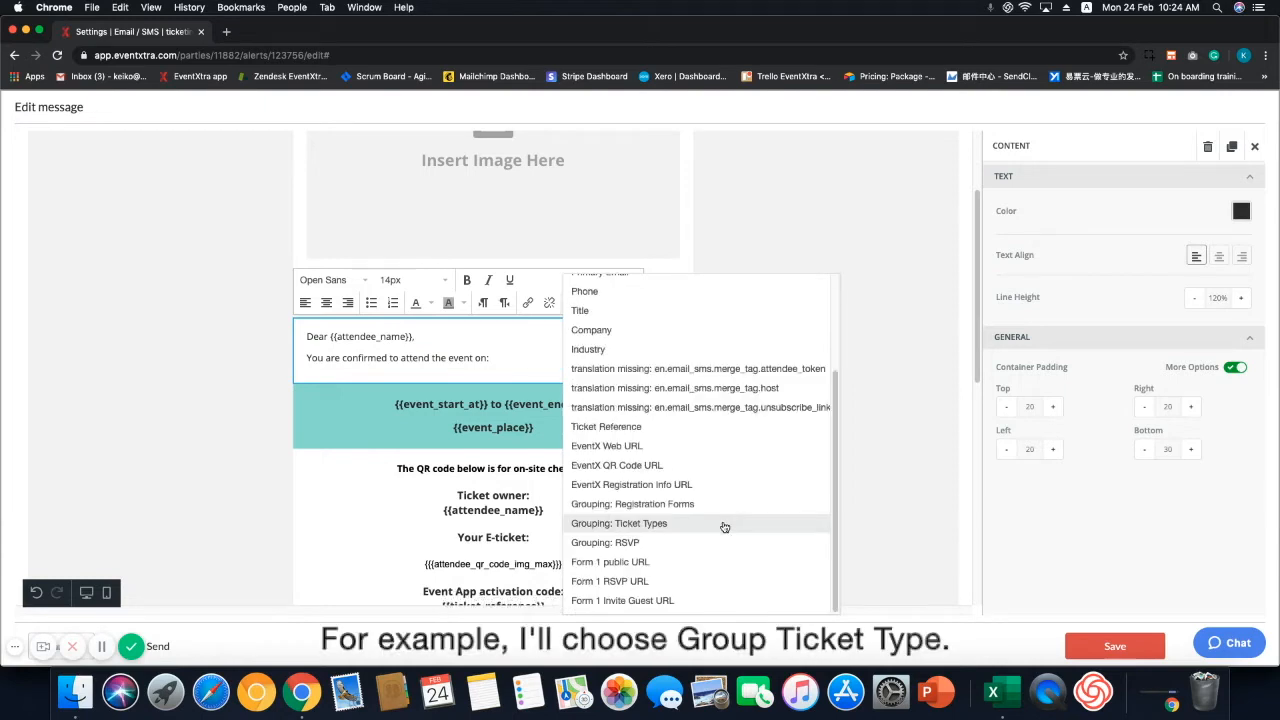
left_click(724, 527)
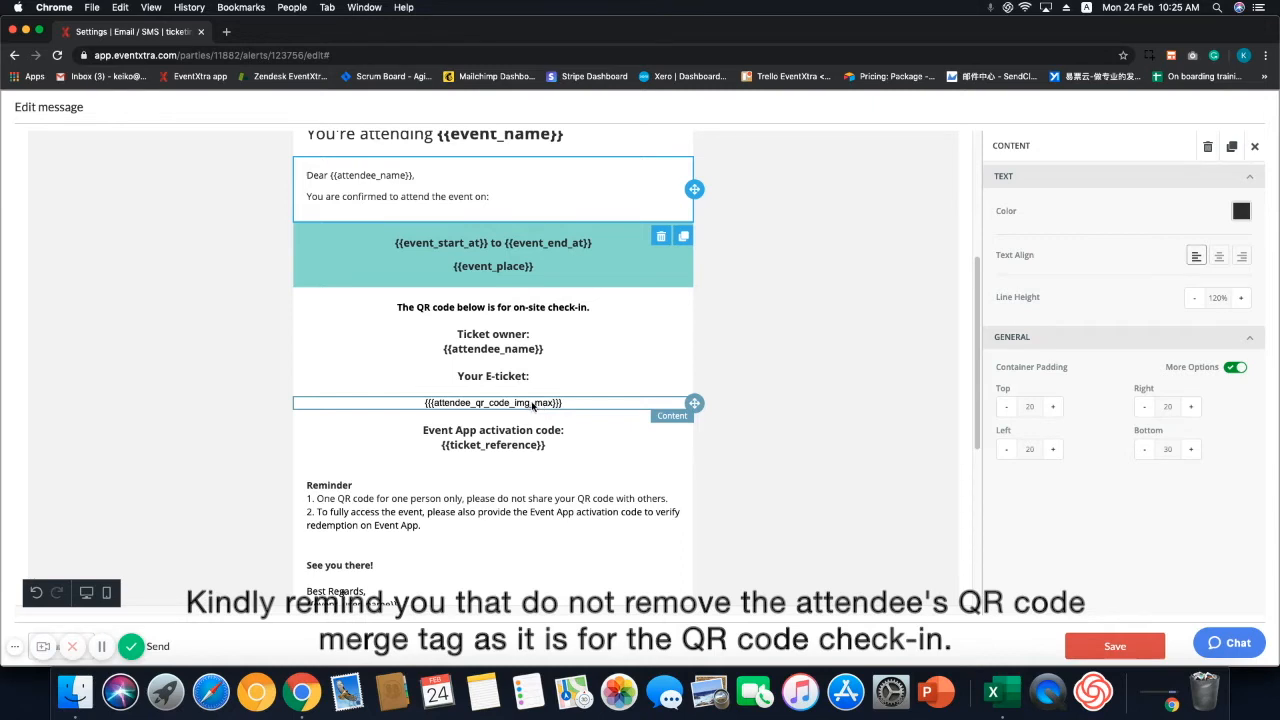
- Inspect the attendee QR code text block and the background color options of the event date and place row
left_click(532, 404)
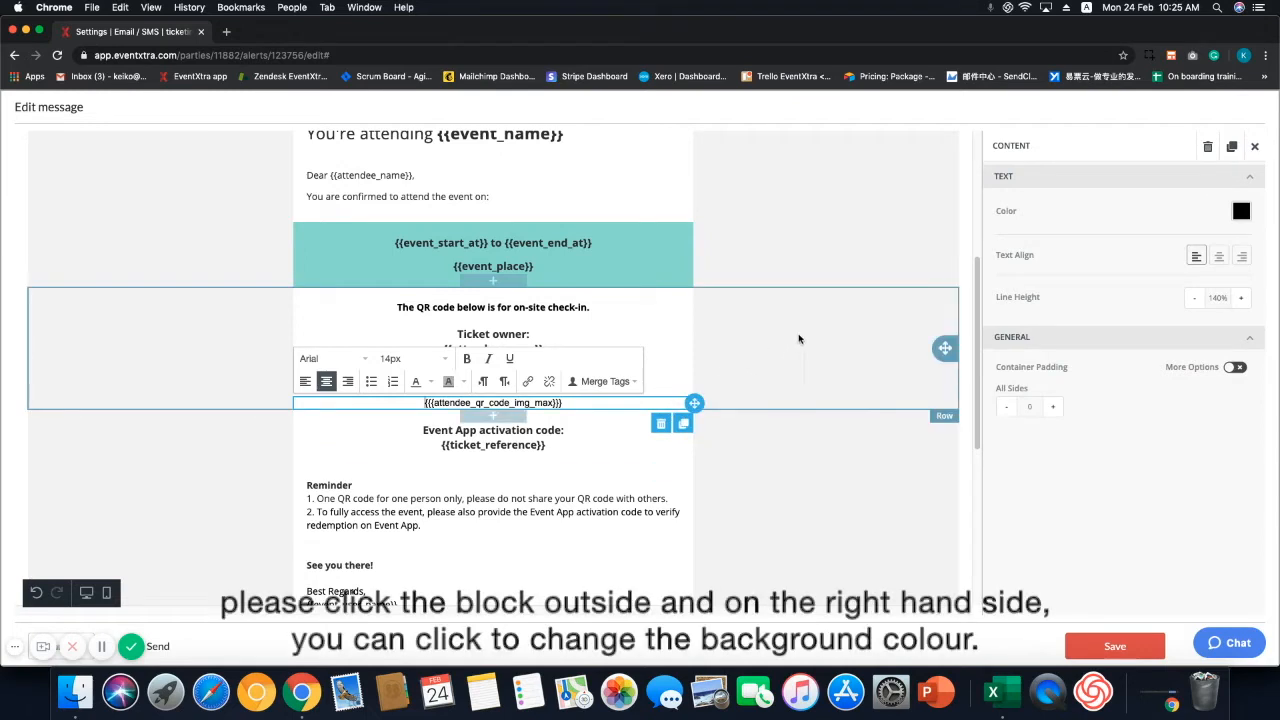
left_click(846, 251)
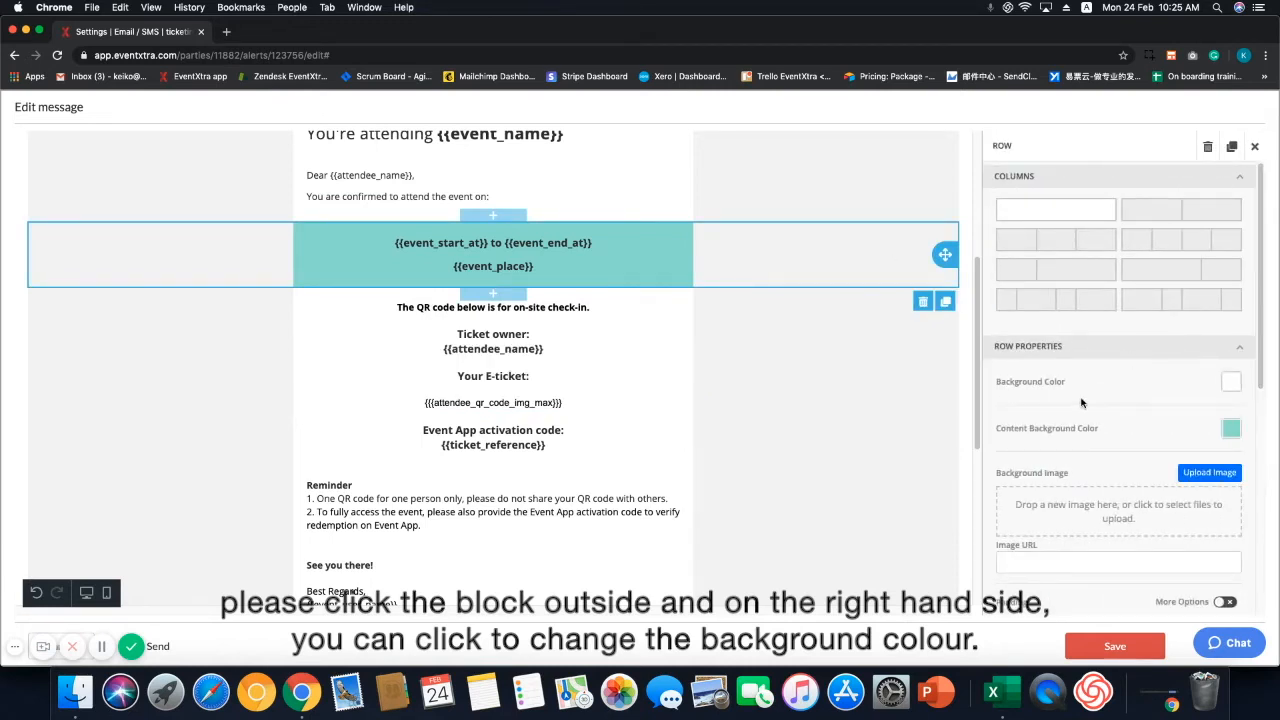
left_click(1231, 384)
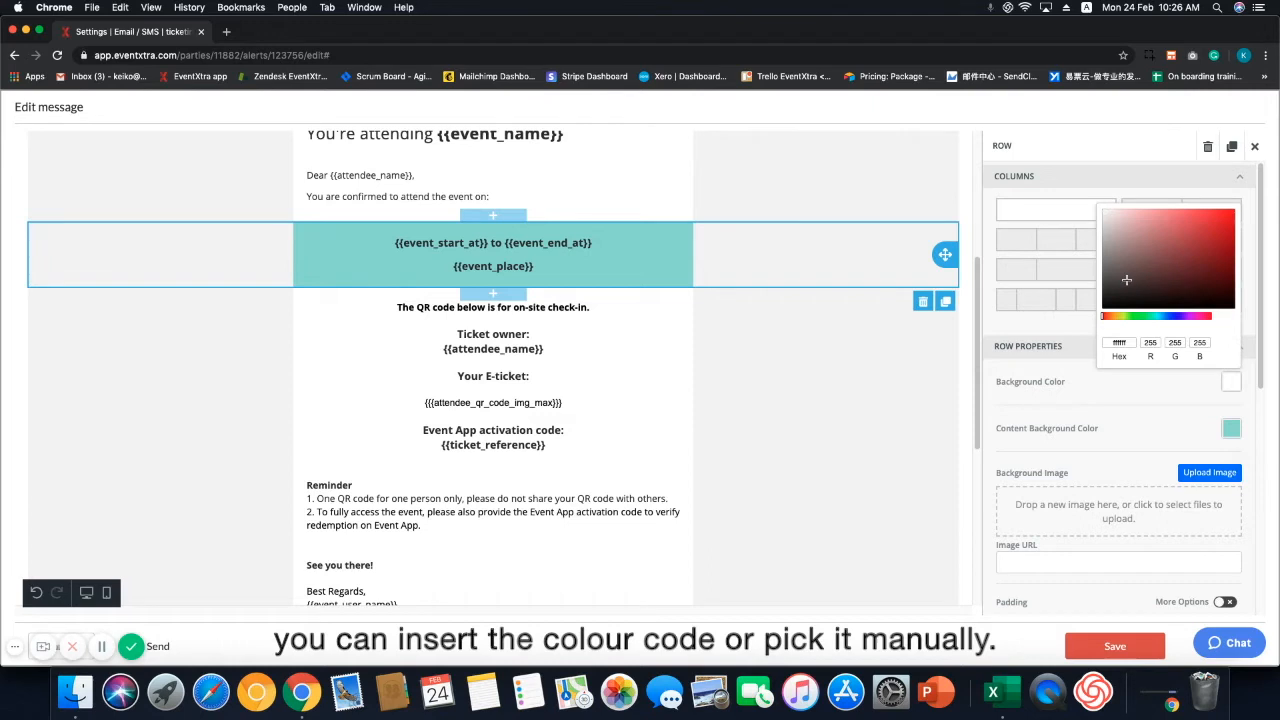
- Delete the app store badges row and the "Download App here" heading row near the end of the email
scroll(159, 605, "down", 5)
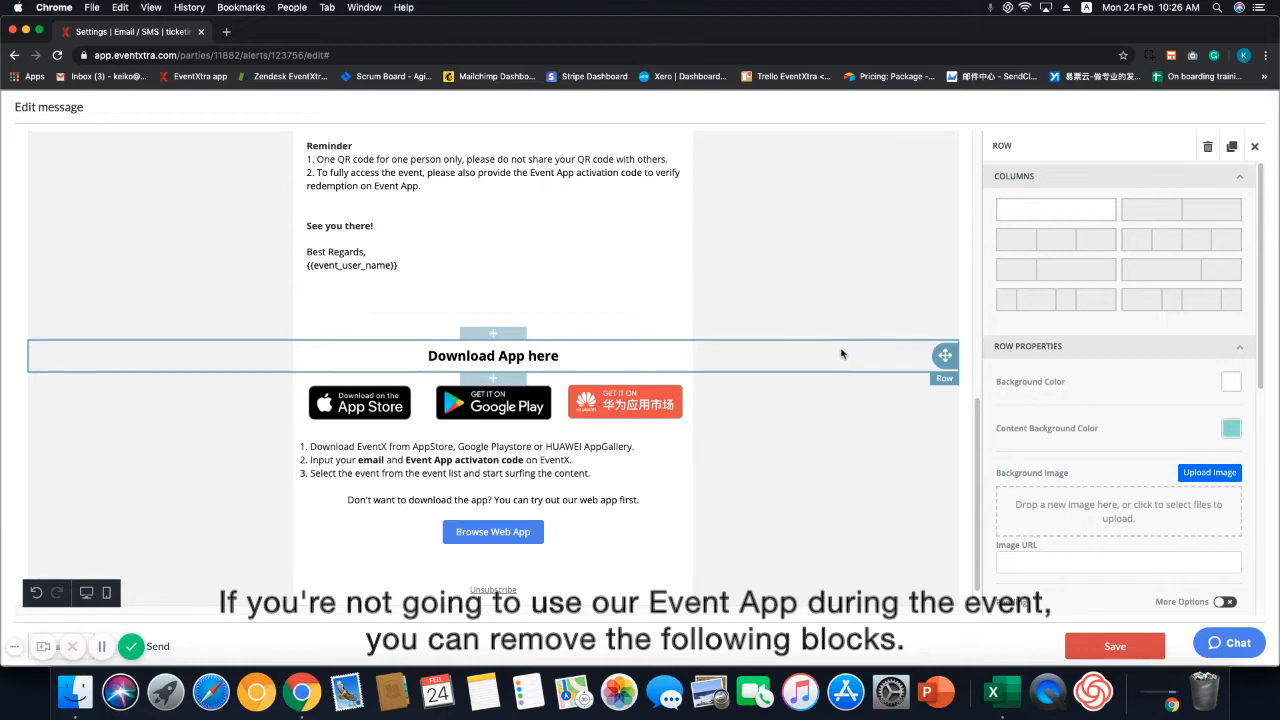
left_click(860, 402)
left_click(923, 446)
left_click(777, 417)
left_click(878, 400)
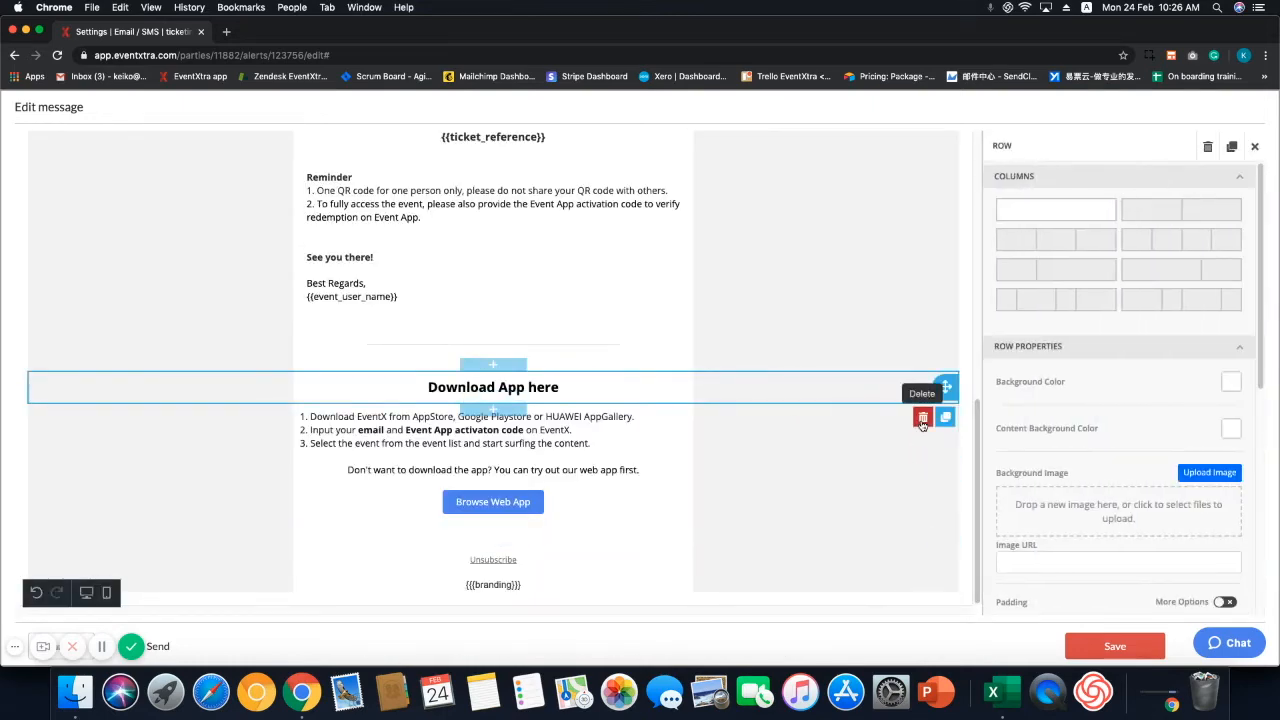
left_click(923, 415)
left_click(762, 417)
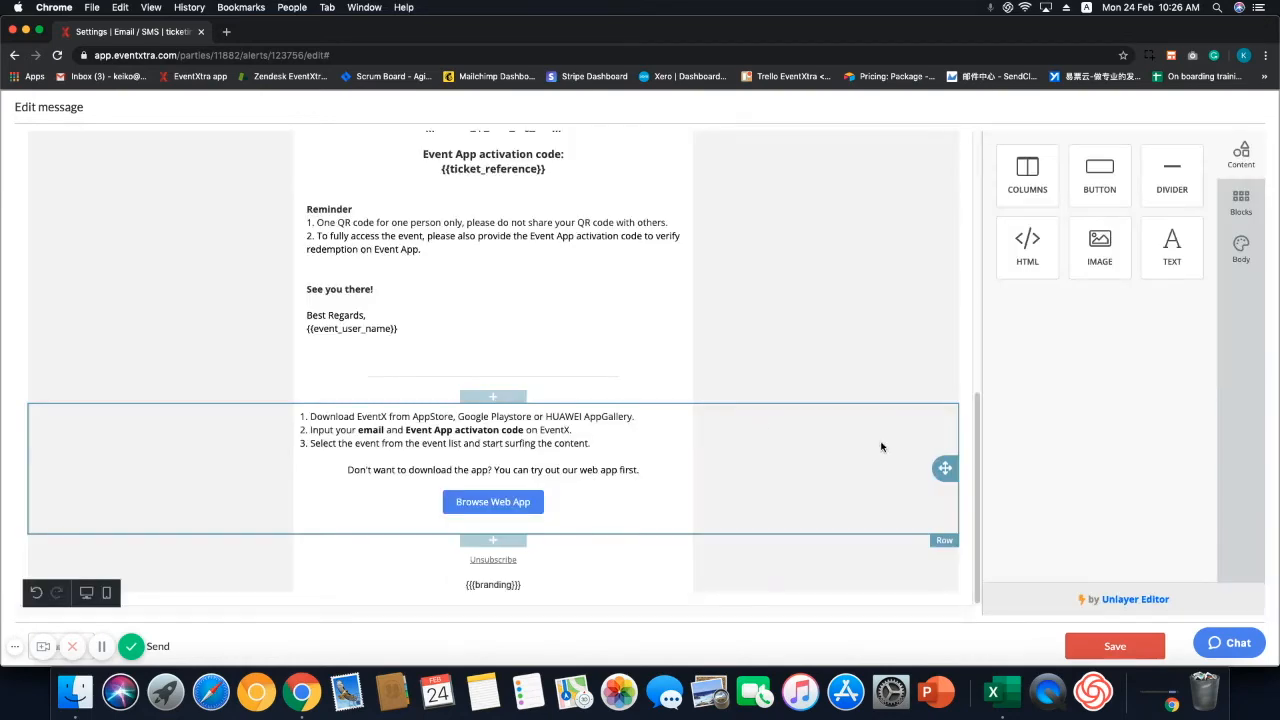
- Delete the app instructions row containing the Browse Web App button, and save the message
left_click(923, 547)
left_click(765, 415)
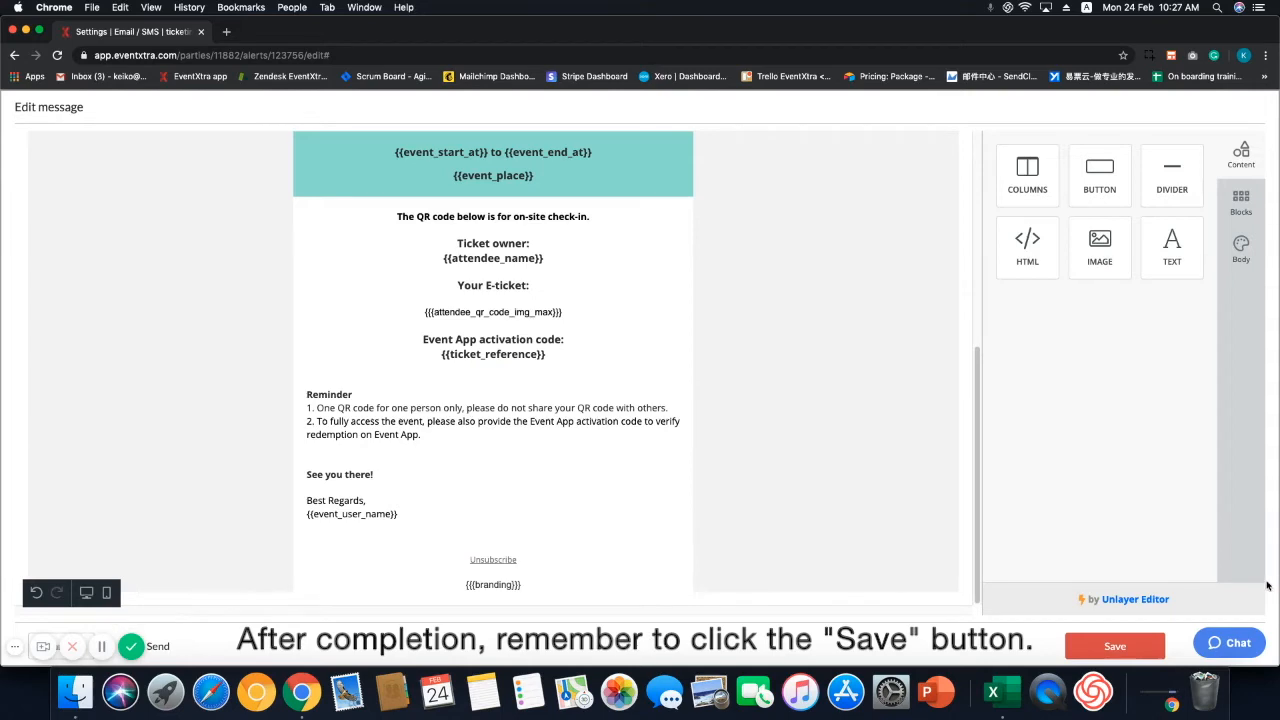
left_click(1131, 648)
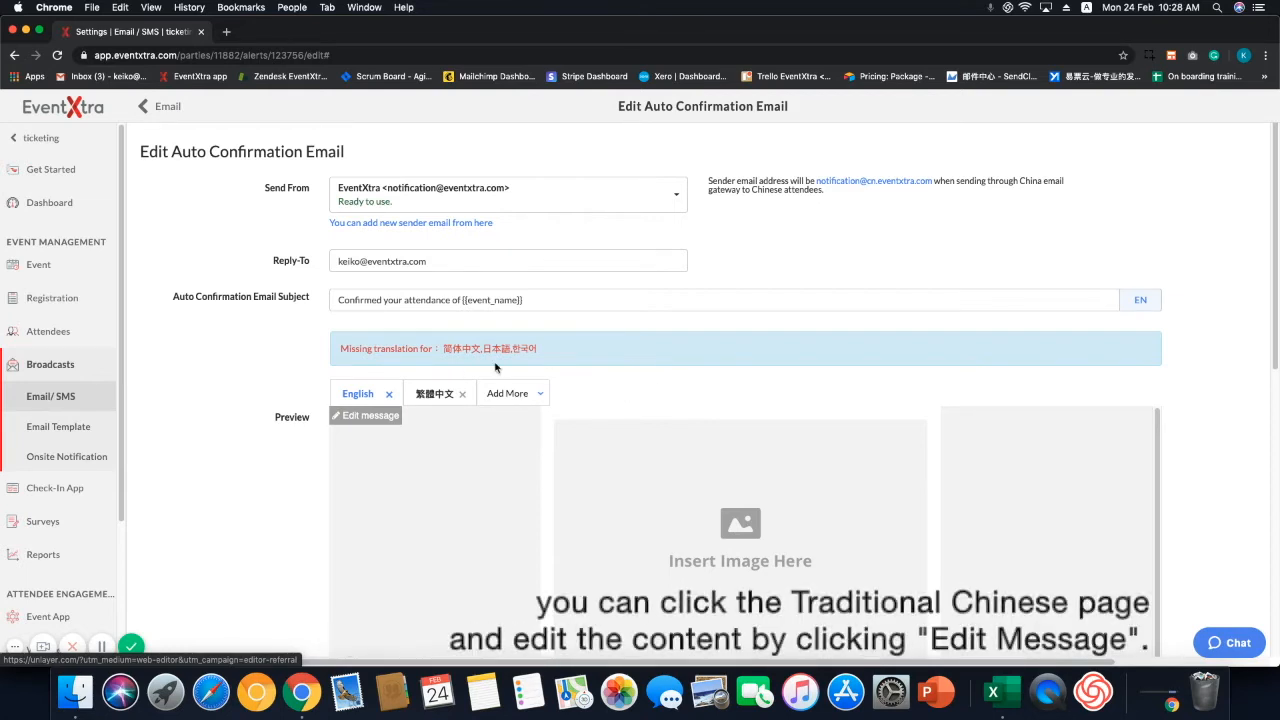
- Switch the preview to the 繁體中文 version and save the email as a template named "Confirmed your attendance of {{event_name}}"
left_click(436, 395)
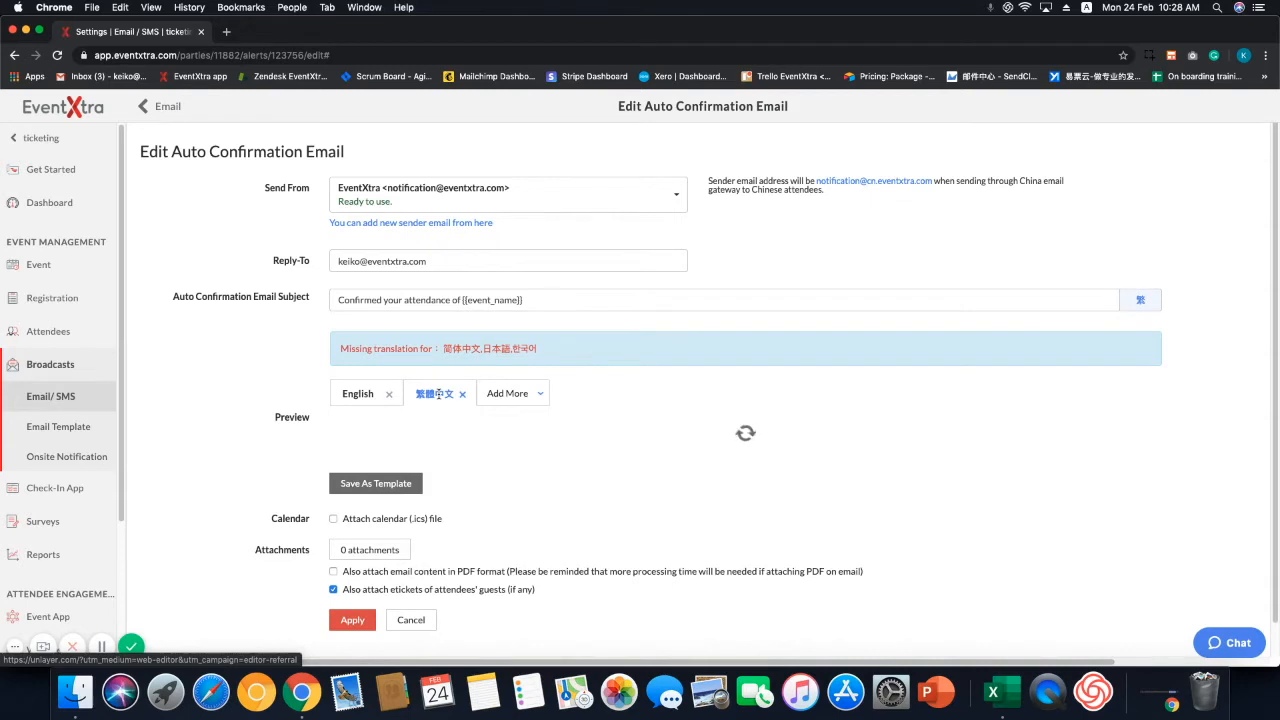
scroll(390, 470, "down", 5)
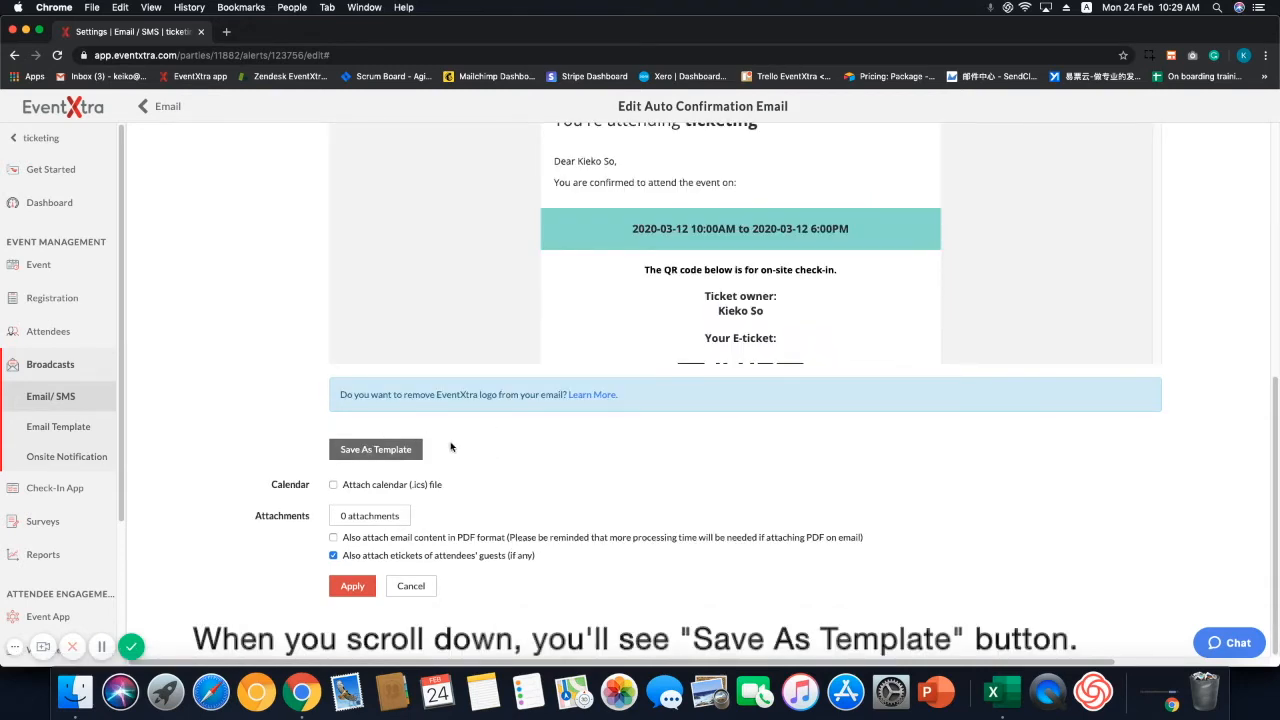
left_click(387, 446)
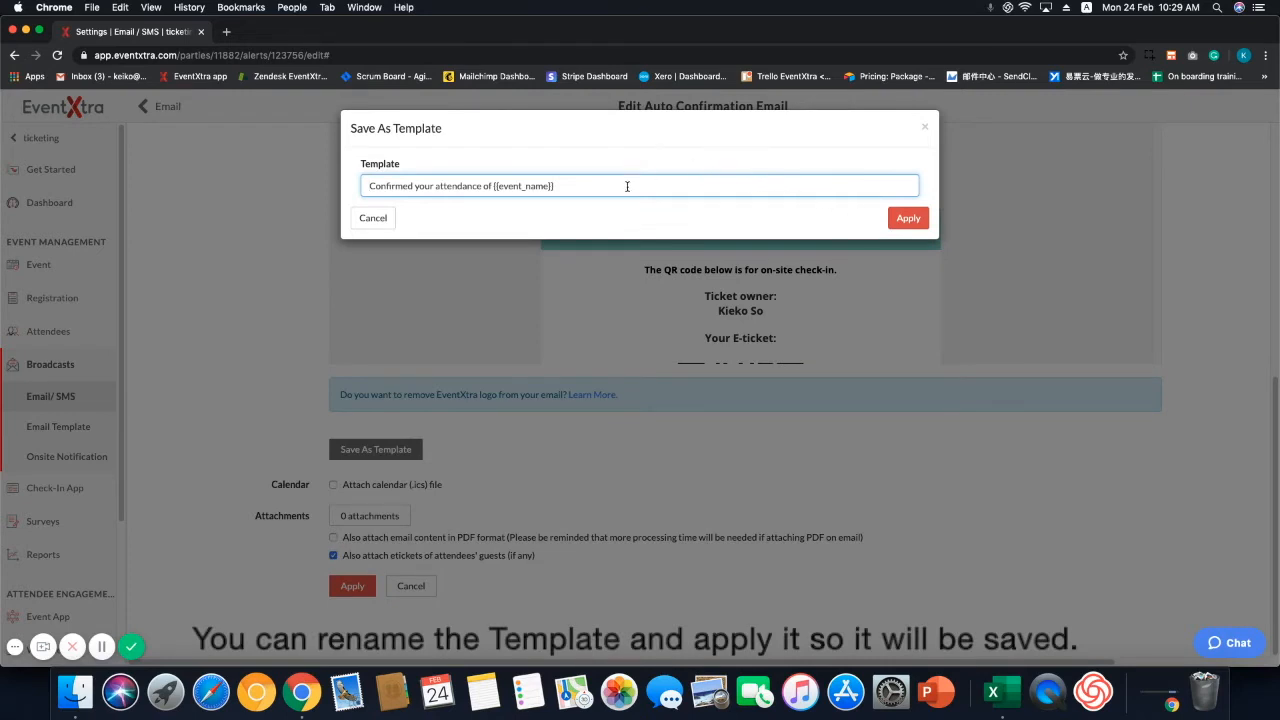
left_click_drag(614, 185, 398, 157)
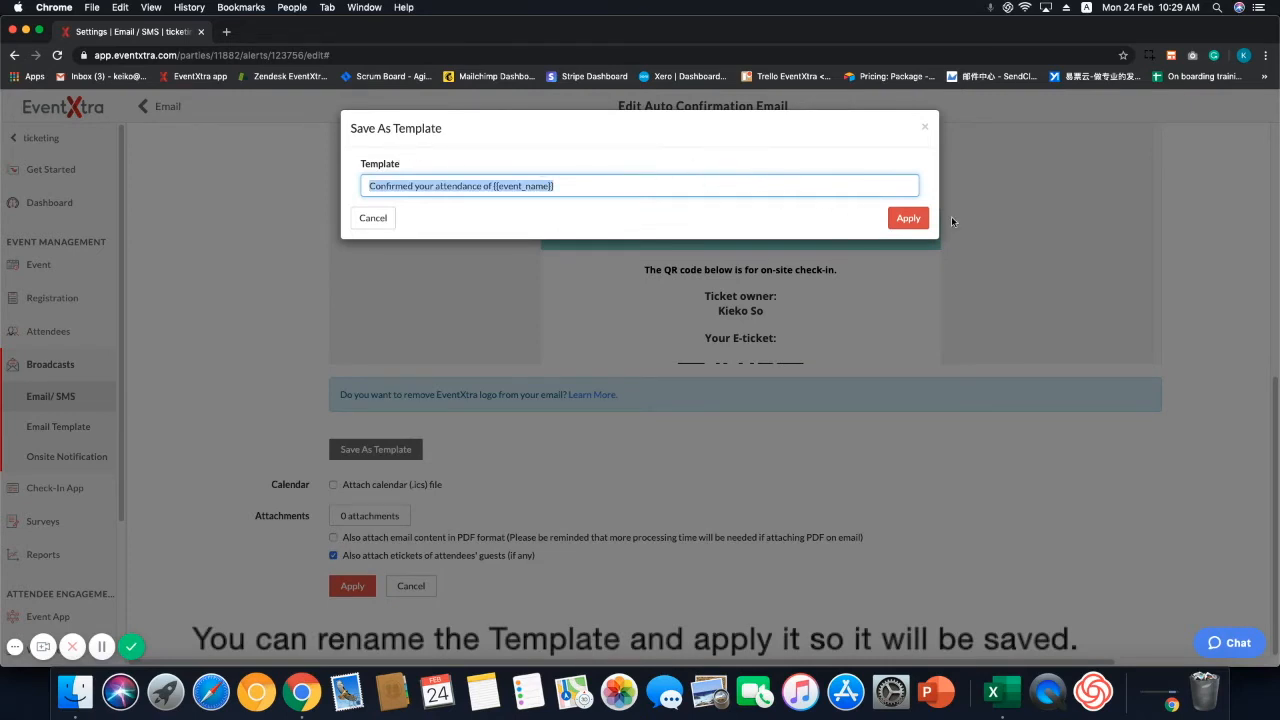
left_click(912, 216)
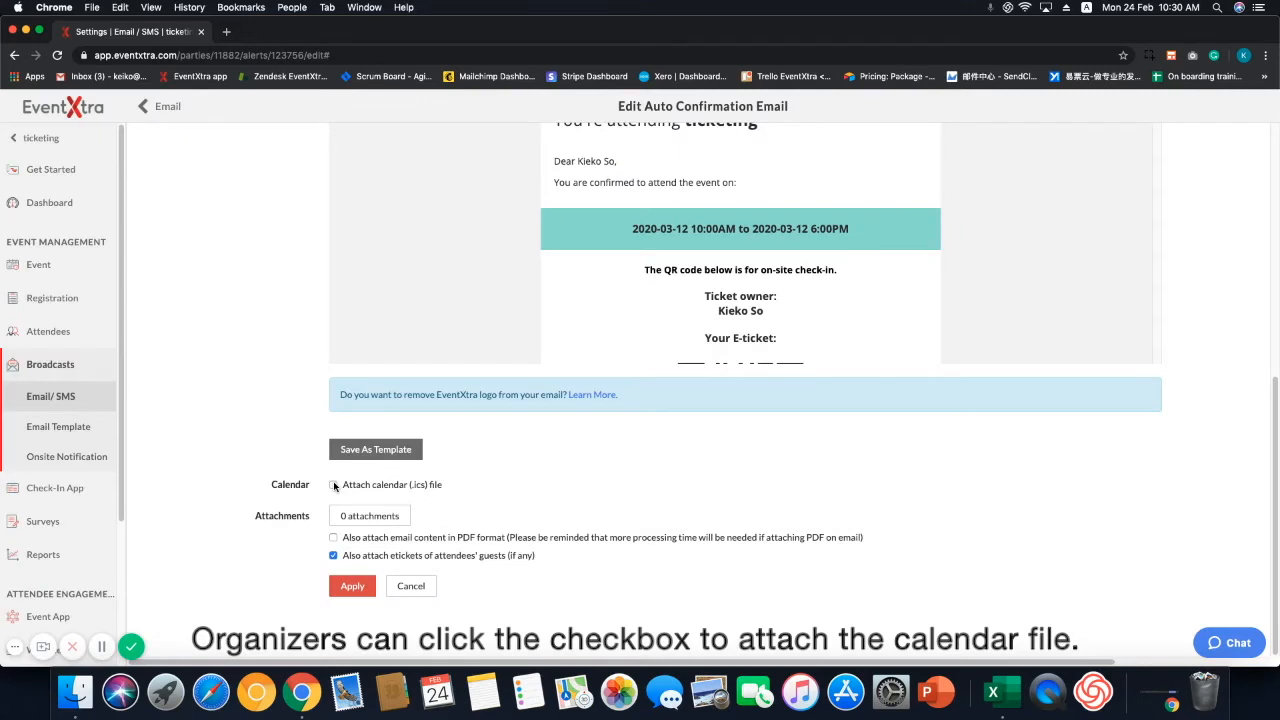
- Inspect the calendar (.ics) file option and the file picker for adding an attachment to the email
left_click(334, 485)
left_click(390, 523)
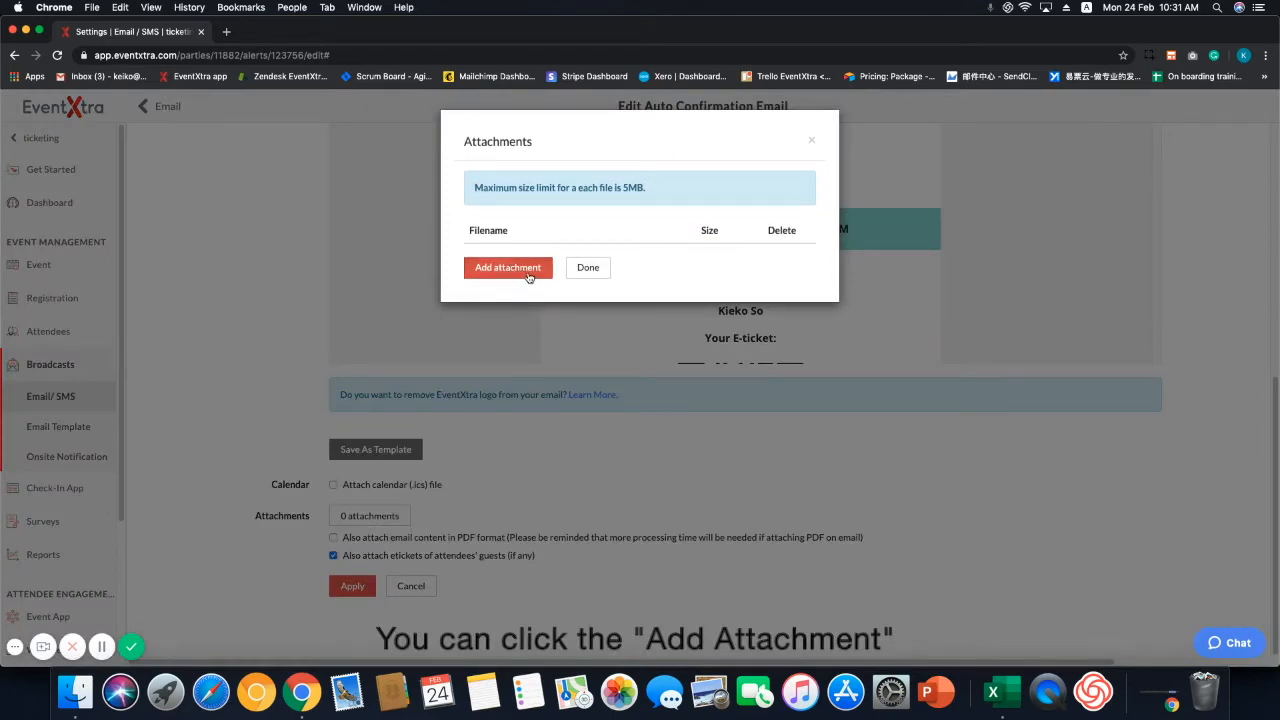
left_click(534, 269)
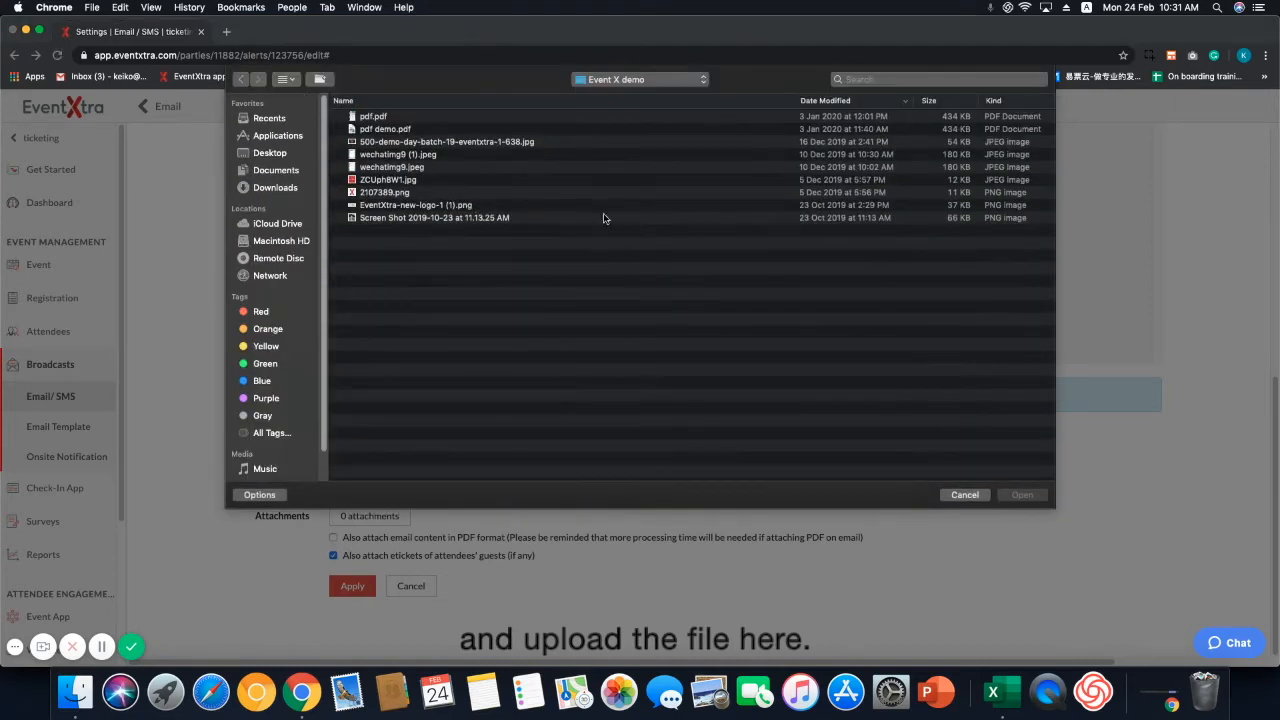
left_click(968, 495)
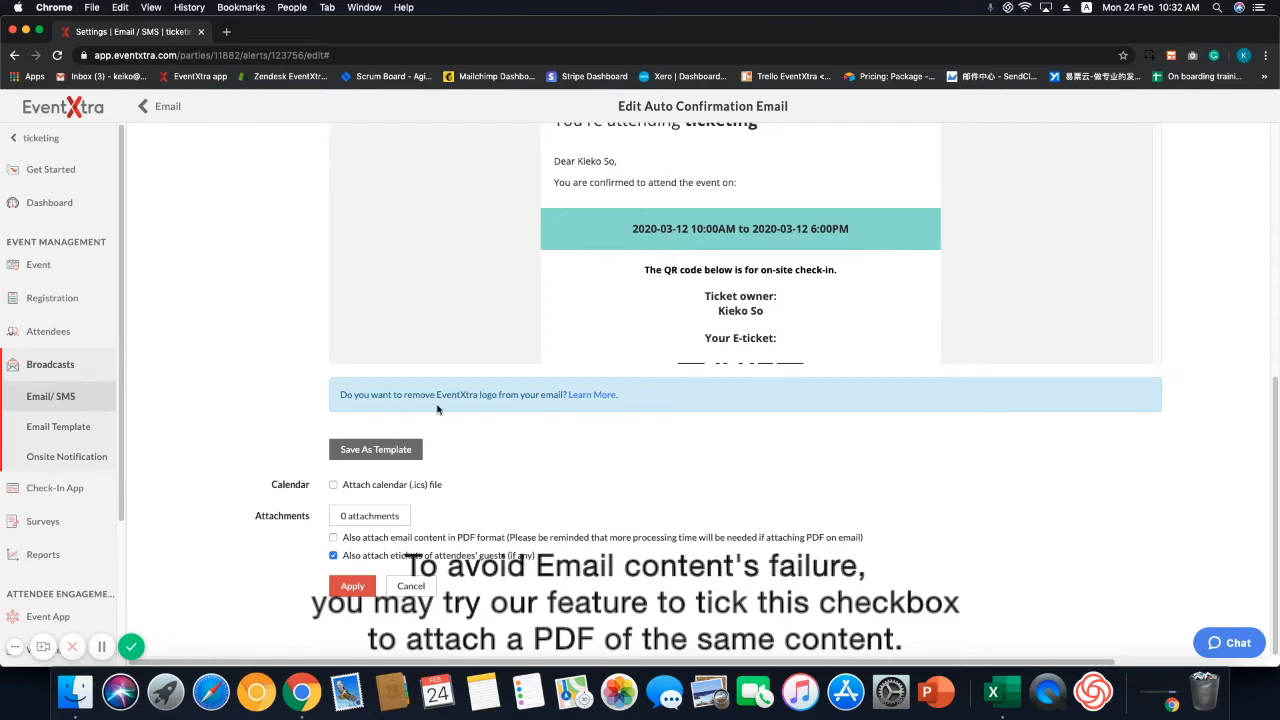
- Enable attaching the email content in PDF format and apply the changes to the auto confirmation email
left_click(337, 541)
left_click(336, 540)
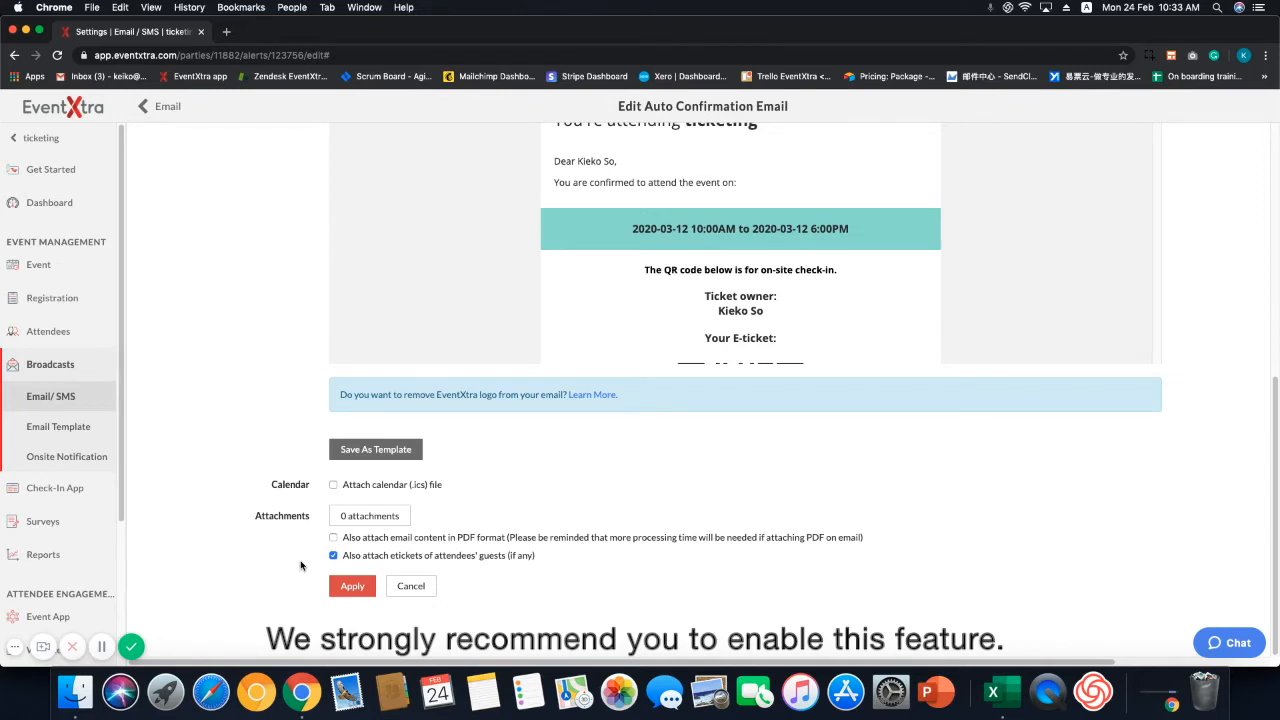
left_click(336, 540)
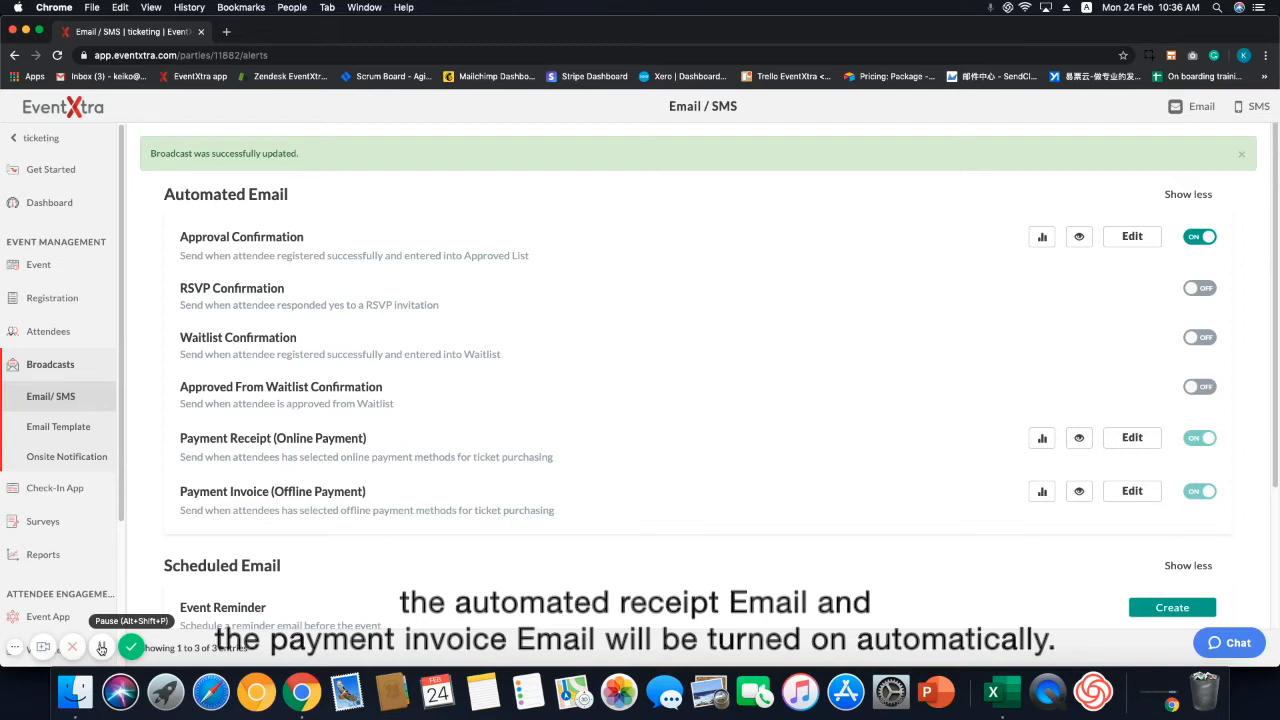
- Open the Payment Receipt (Online Payment) email's settings and examine the payment table in its preview
left_click_drag(192, 438, 229, 439)
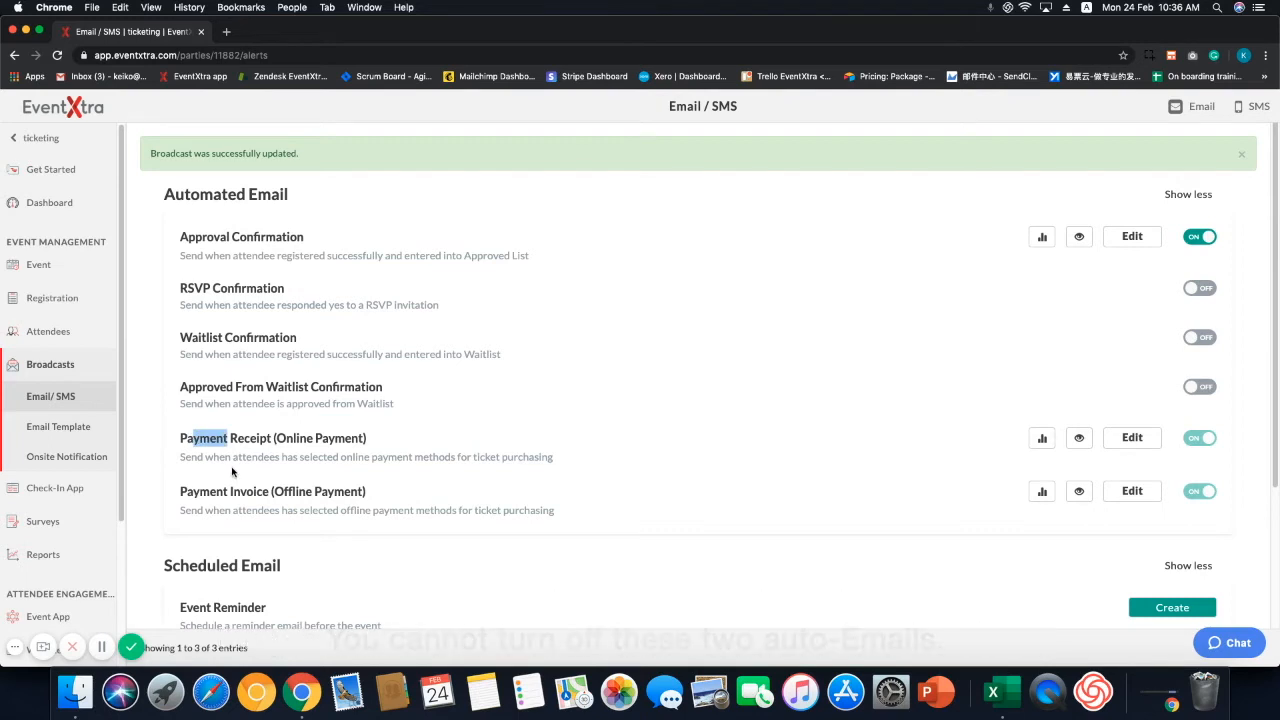
left_click_drag(232, 468, 238, 469)
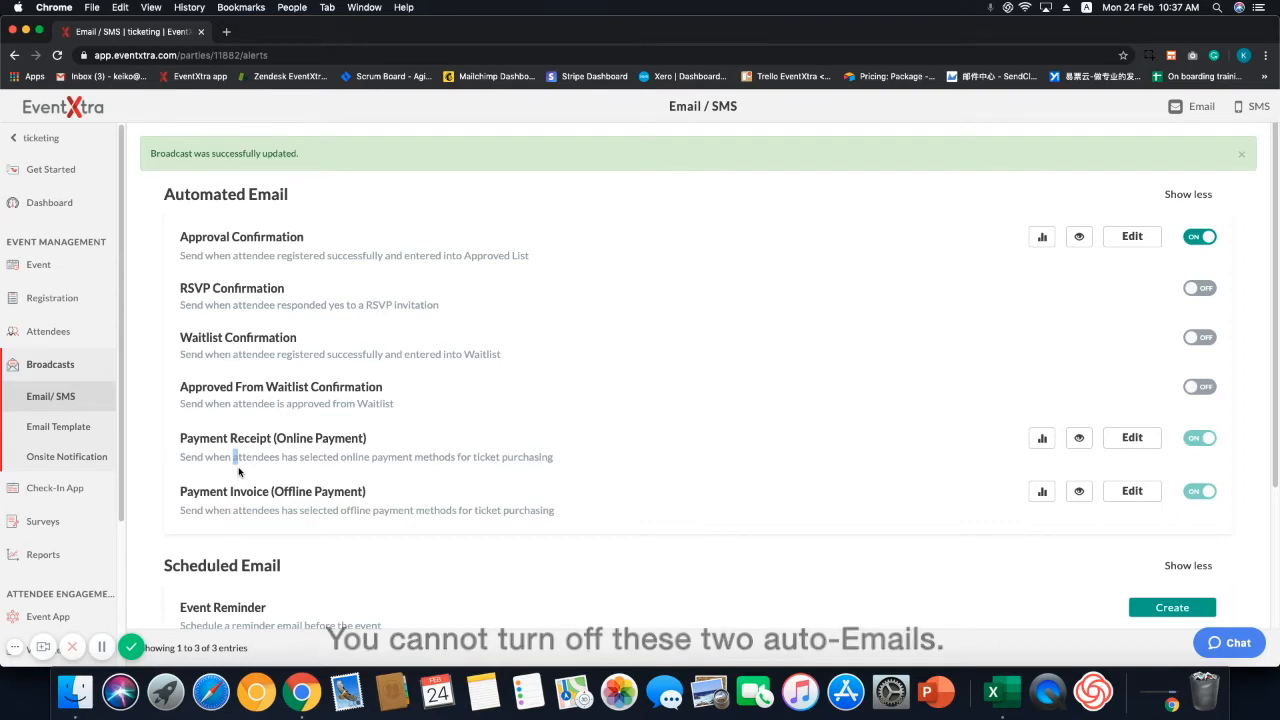
left_click(1143, 443)
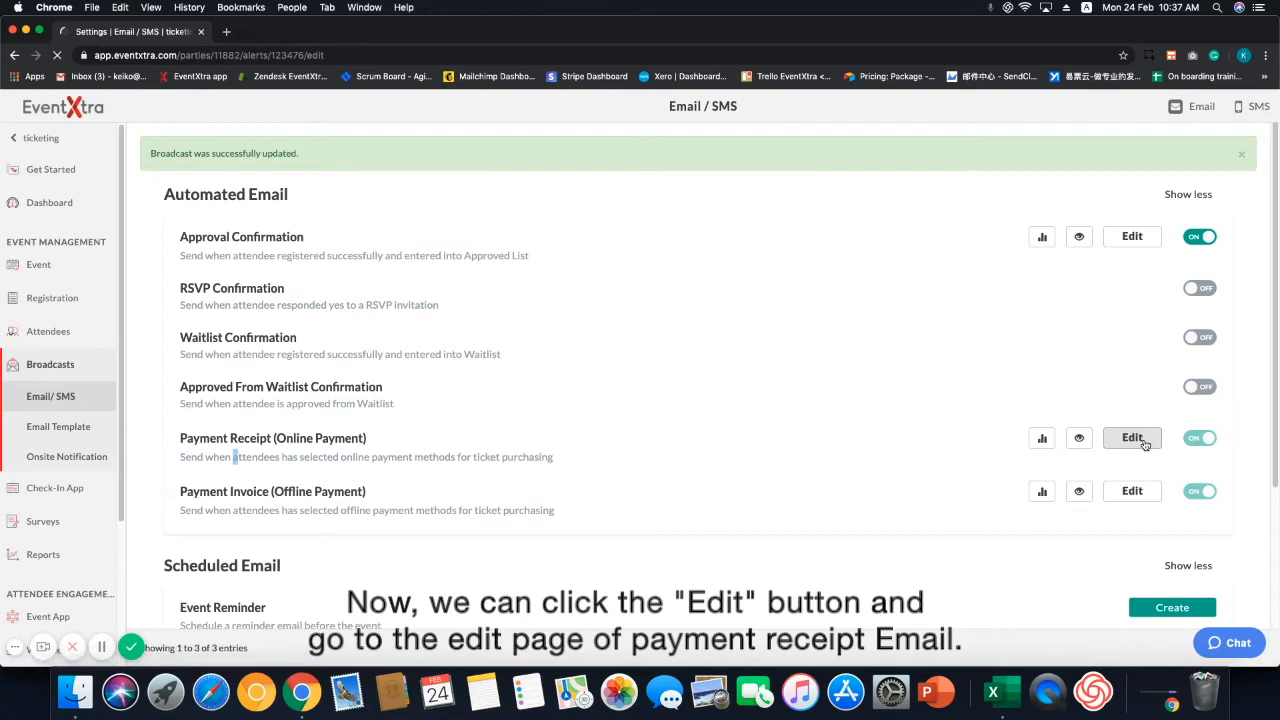
scroll(874, 466, "down", 3)
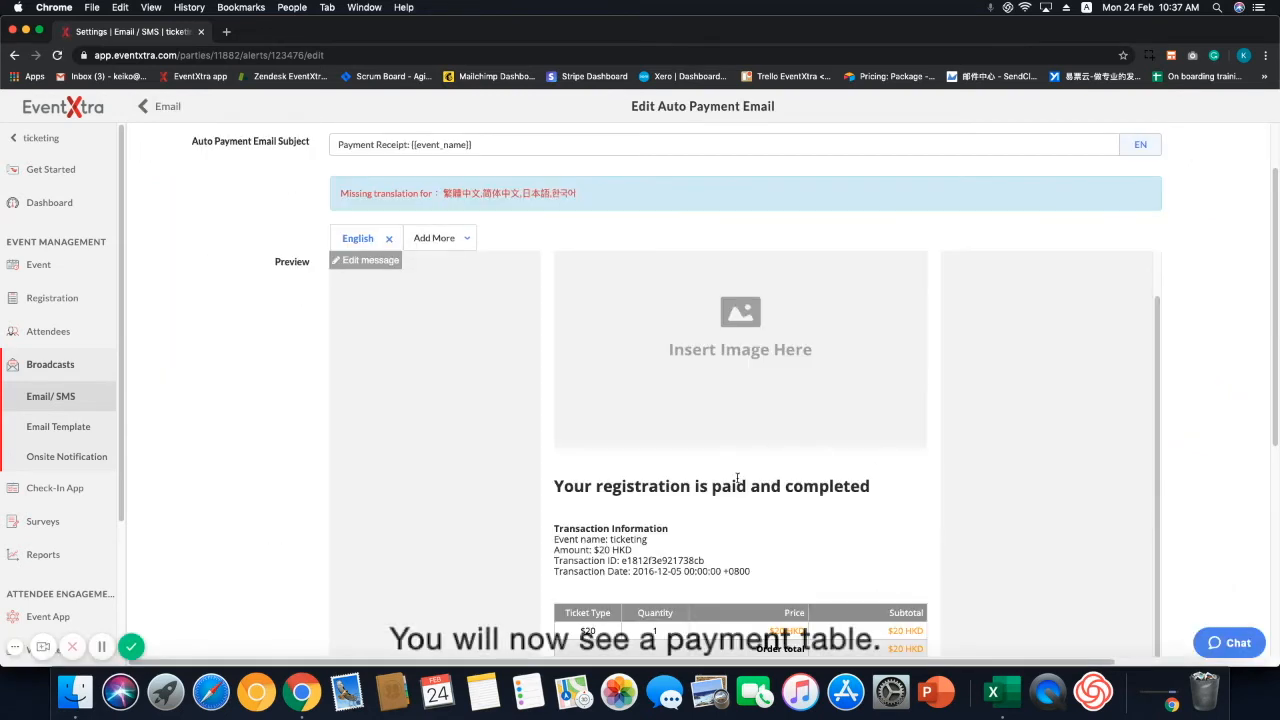
scroll(691, 582, "down", 2)
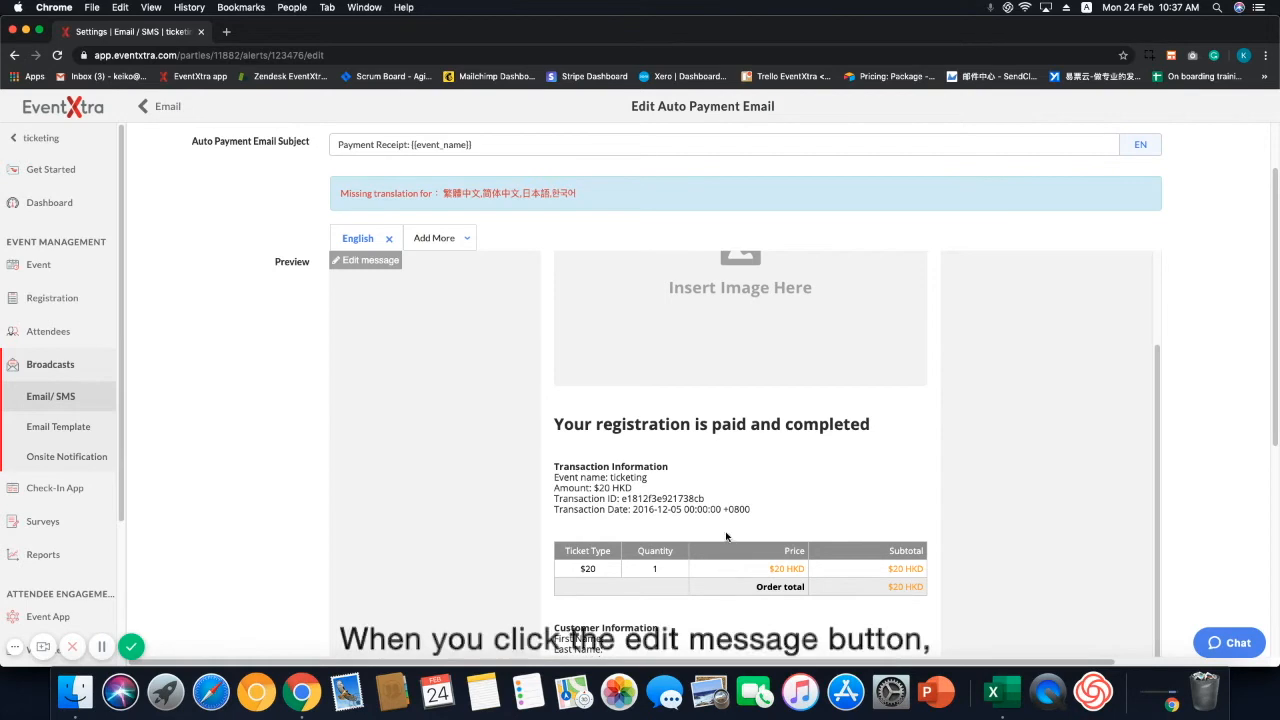
- Open the payment receipt message in the editor and examine its payment_detail_table merge tag
left_click(367, 261)
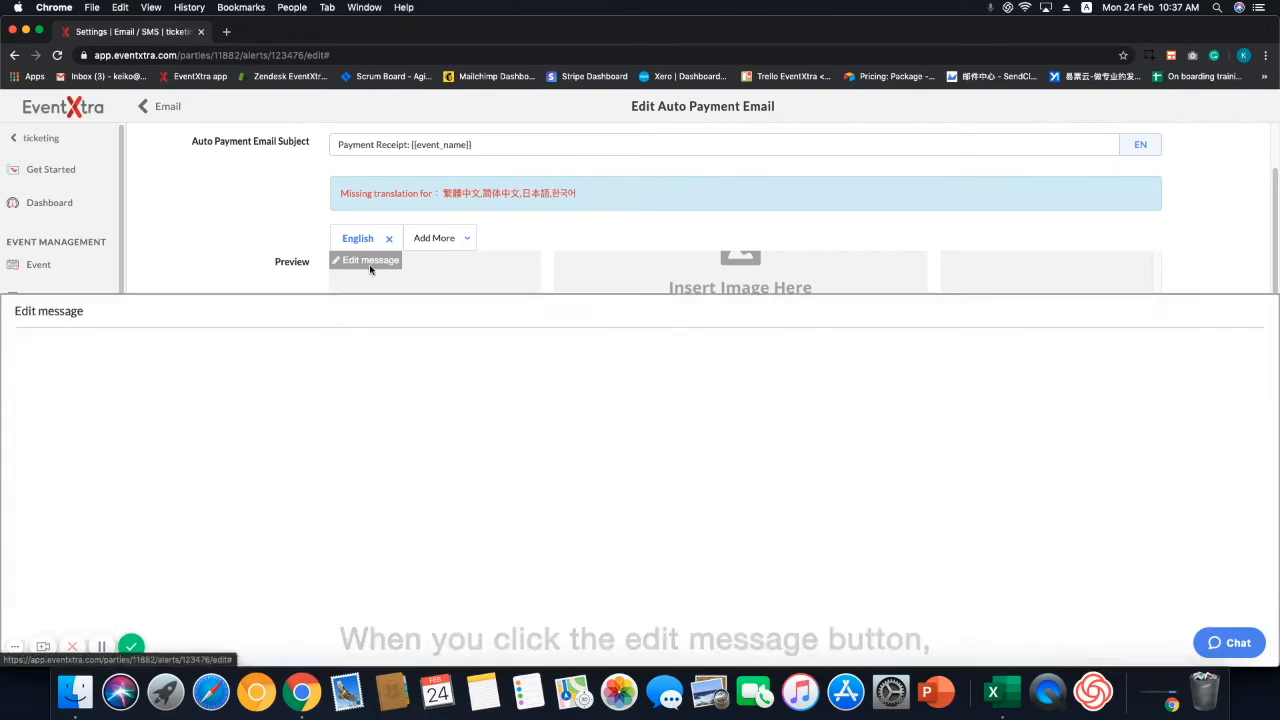
scroll(528, 517, "down", 3)
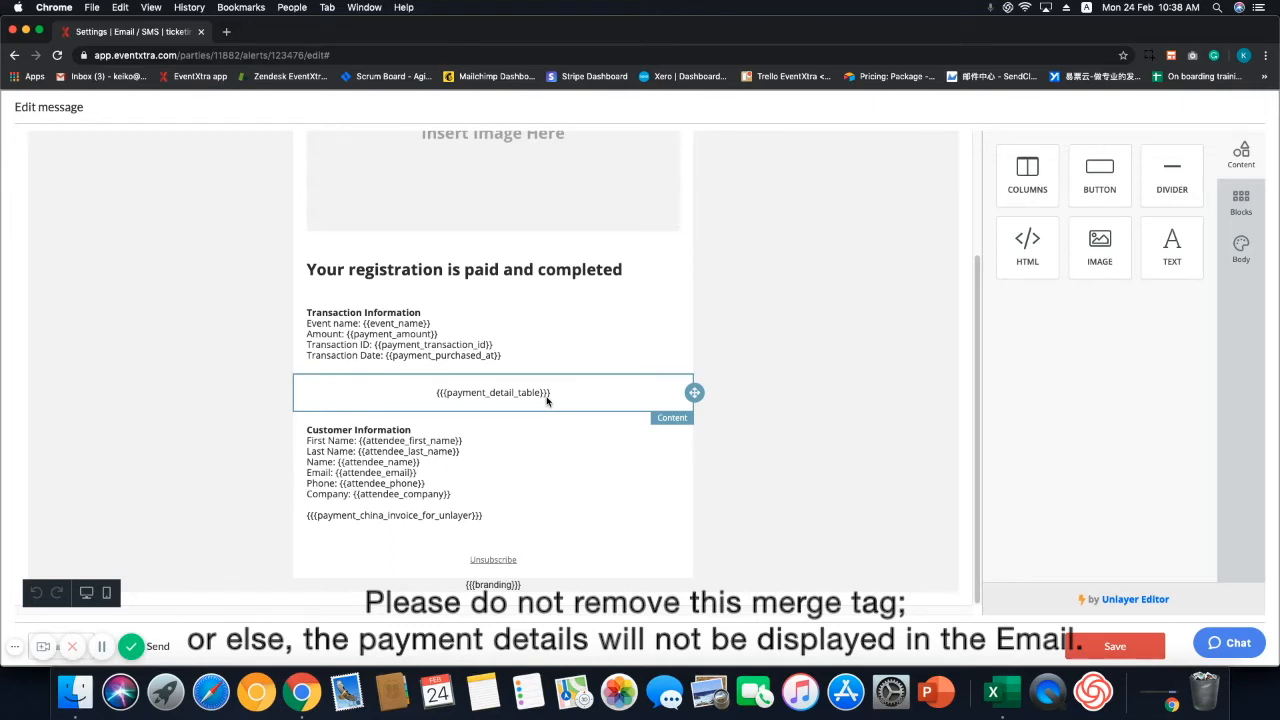
scroll(545, 395, "up", 3)
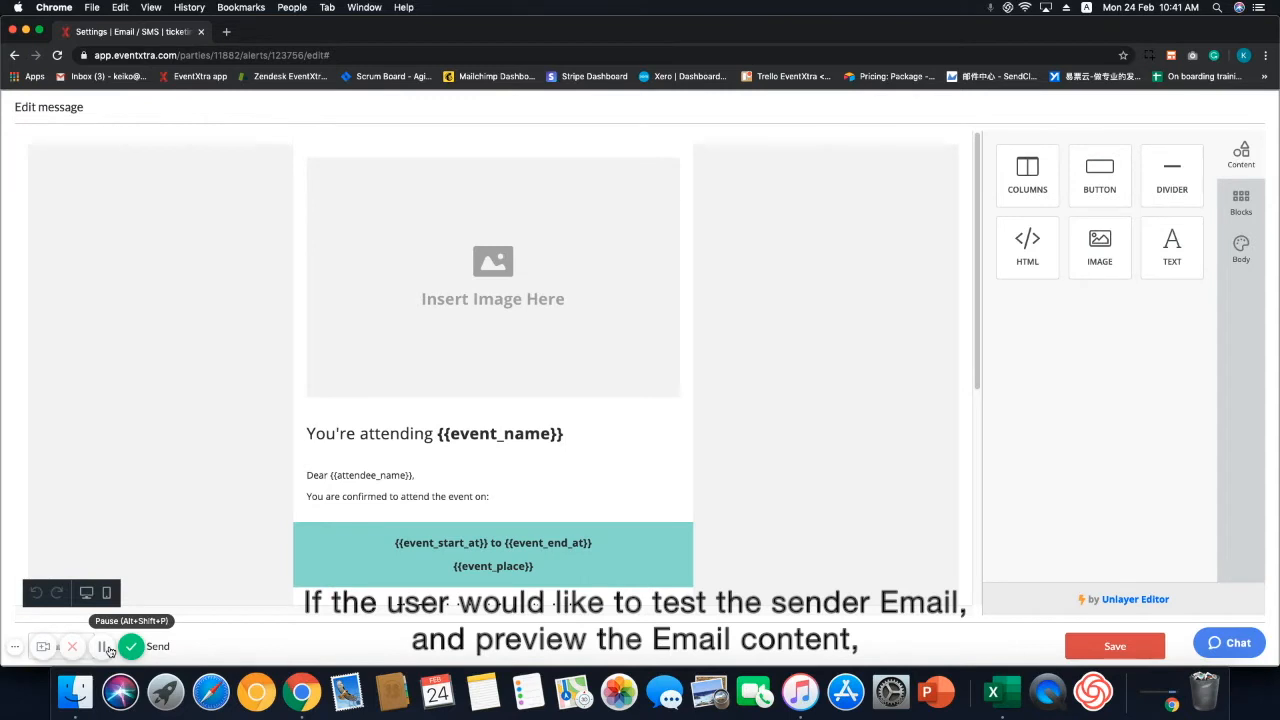
- Send a test of the confirmation email to the organizer's own email address and dismiss the delivery notice
left_click(162, 648)
left_click(480, 183)
left_click_drag(480, 183, 418, 166)
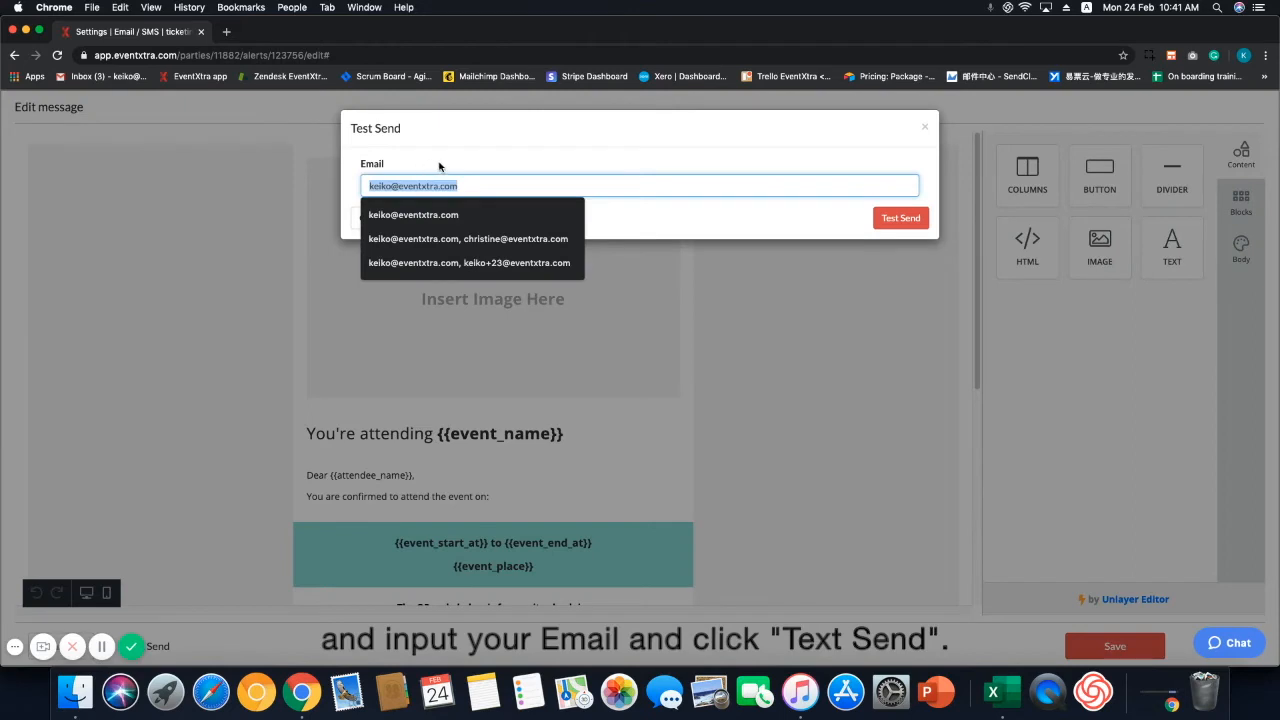
left_click(480, 187)
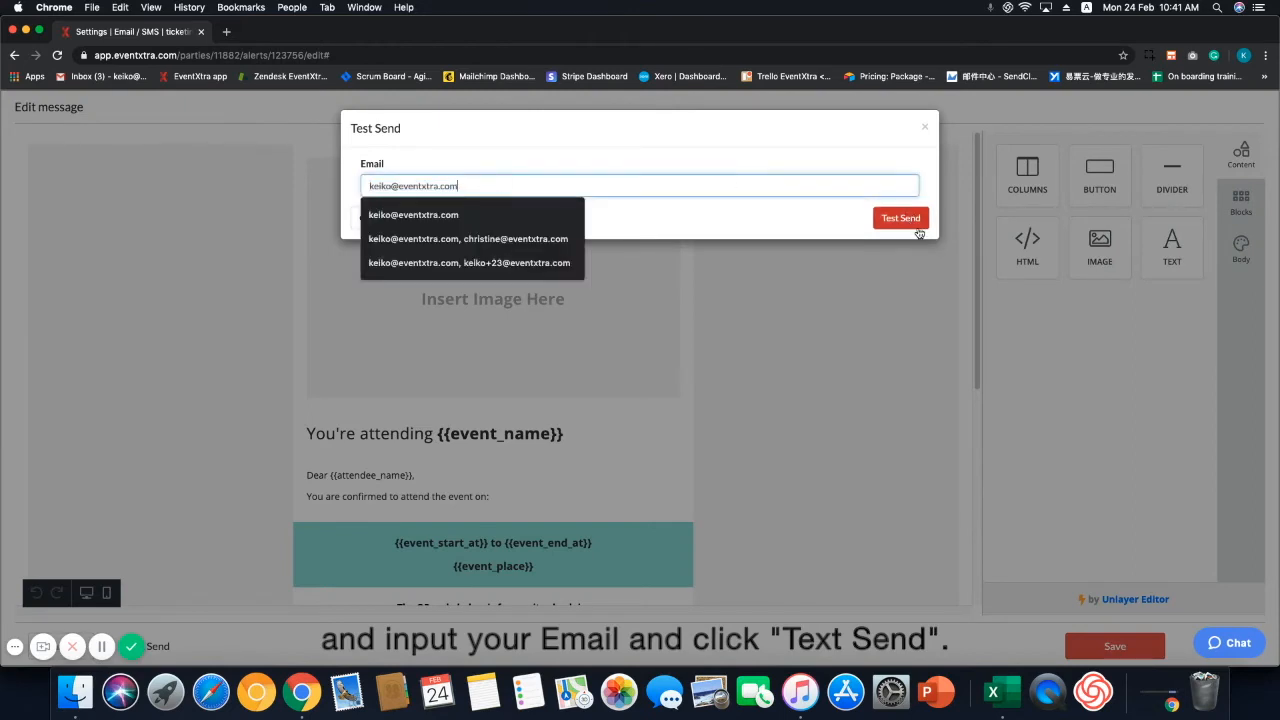
left_click(916, 229)
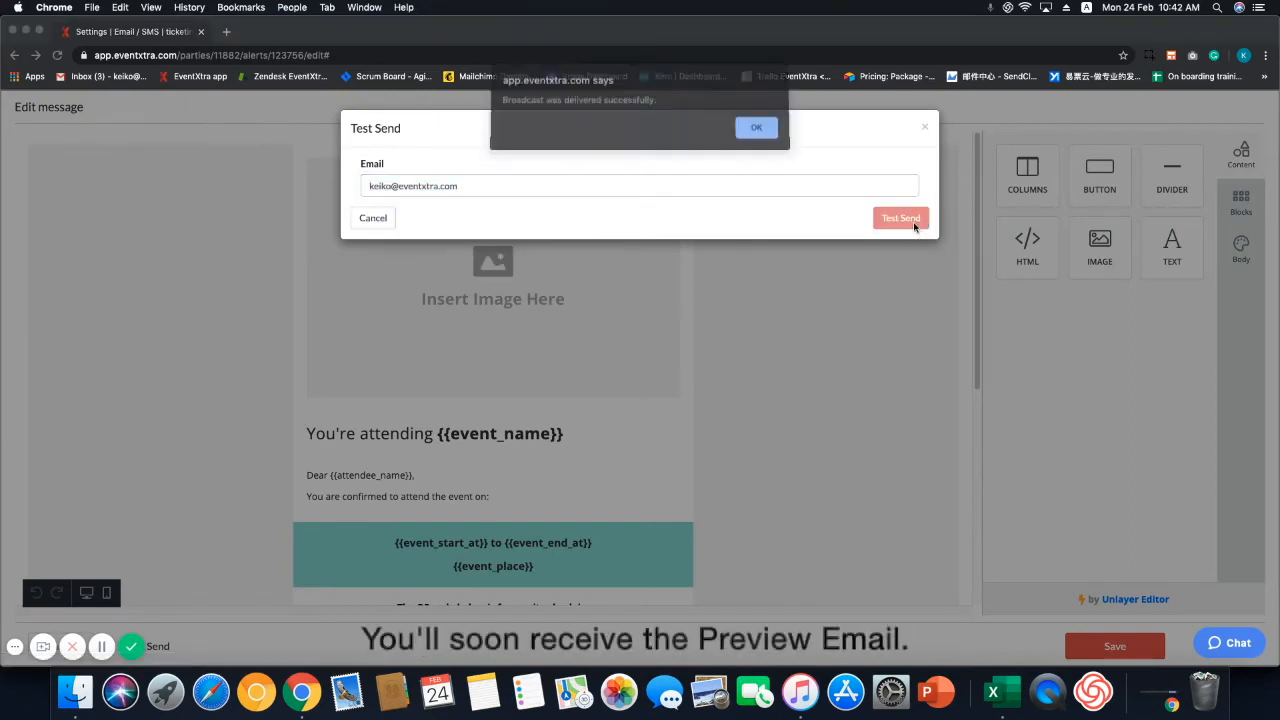
left_click(766, 133)
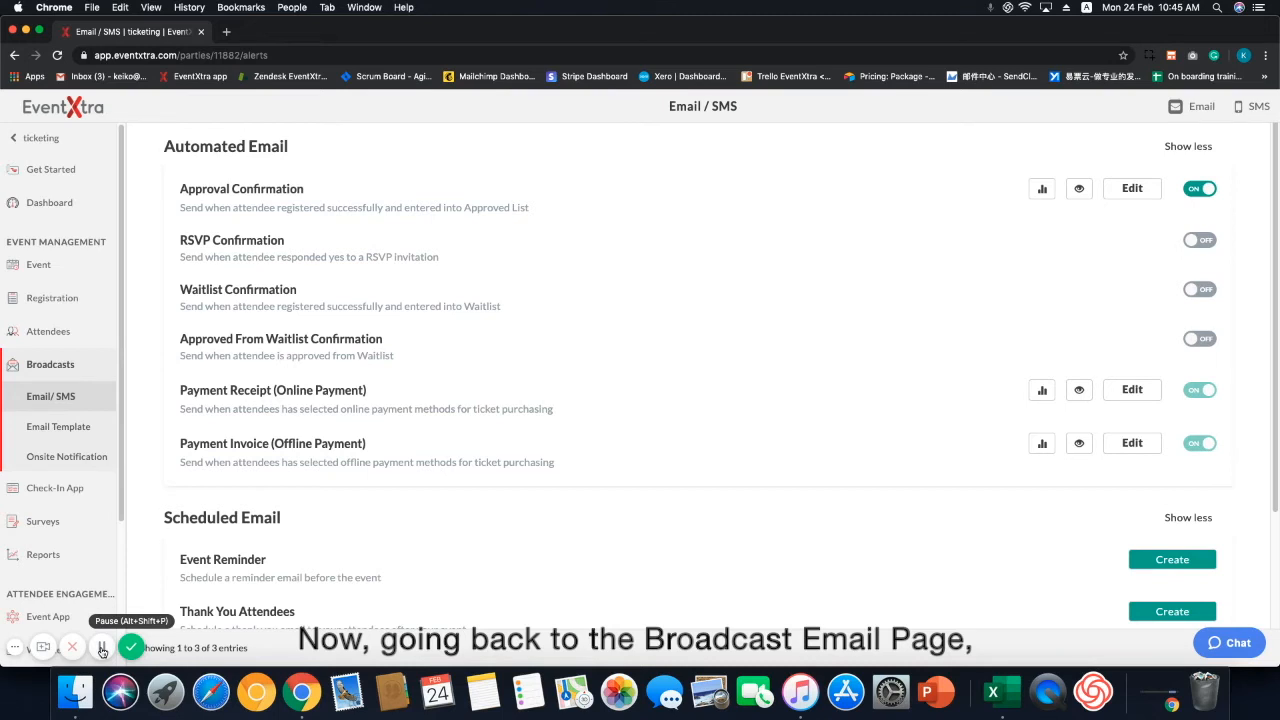
- Preview the Approval Confirmation email in an enlarged window and read through its content
left_click(1079, 189)
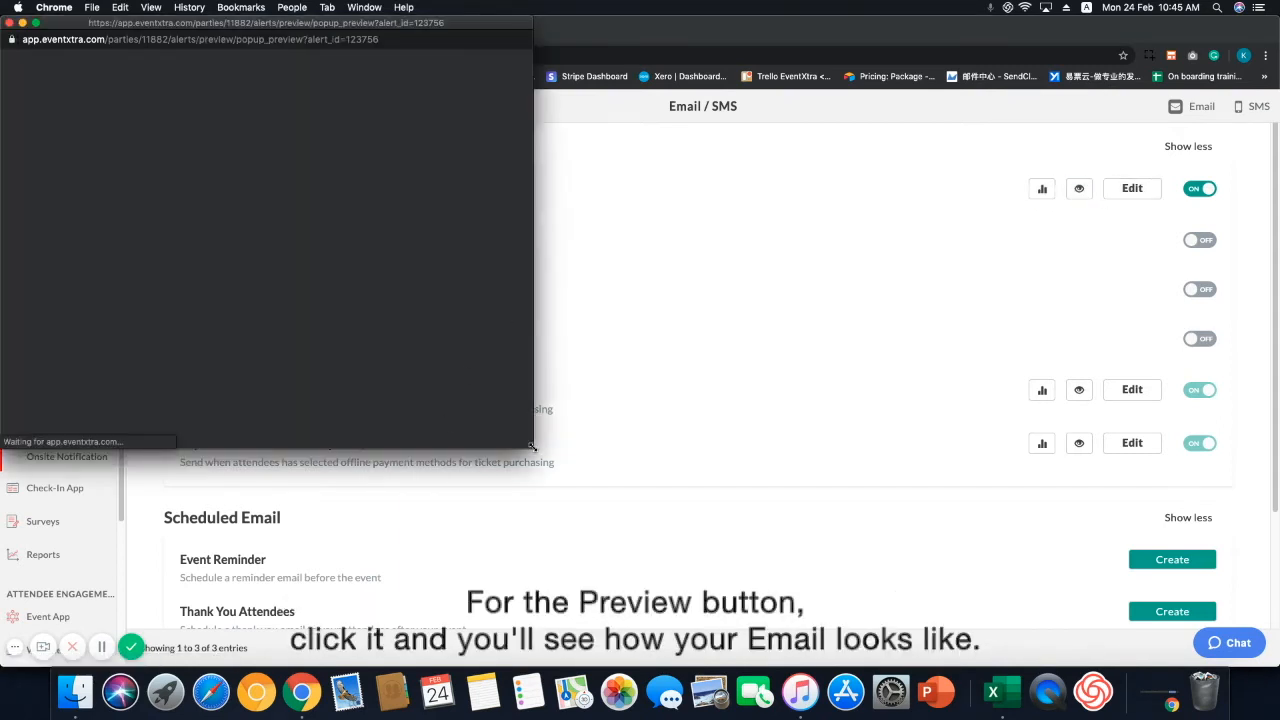
left_click_drag(533, 449, 588, 548)
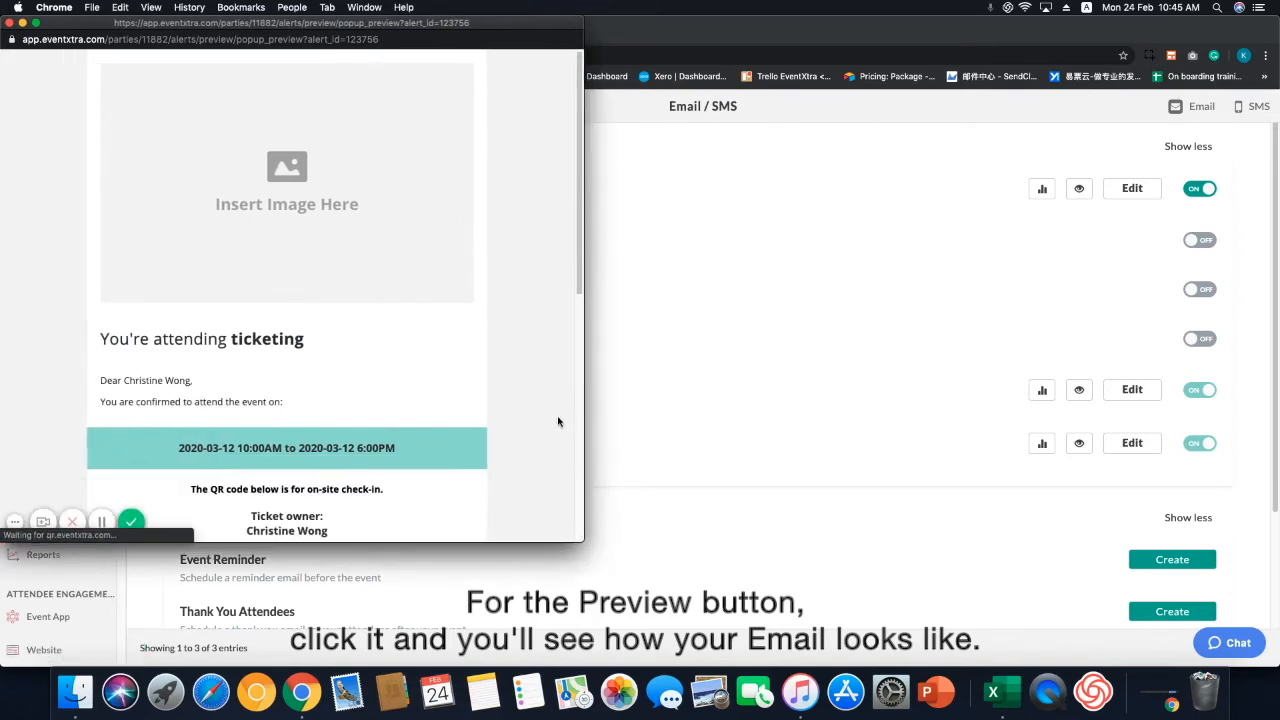
scroll(557, 421, "down", 5)
scroll(557, 422, "down", 3)
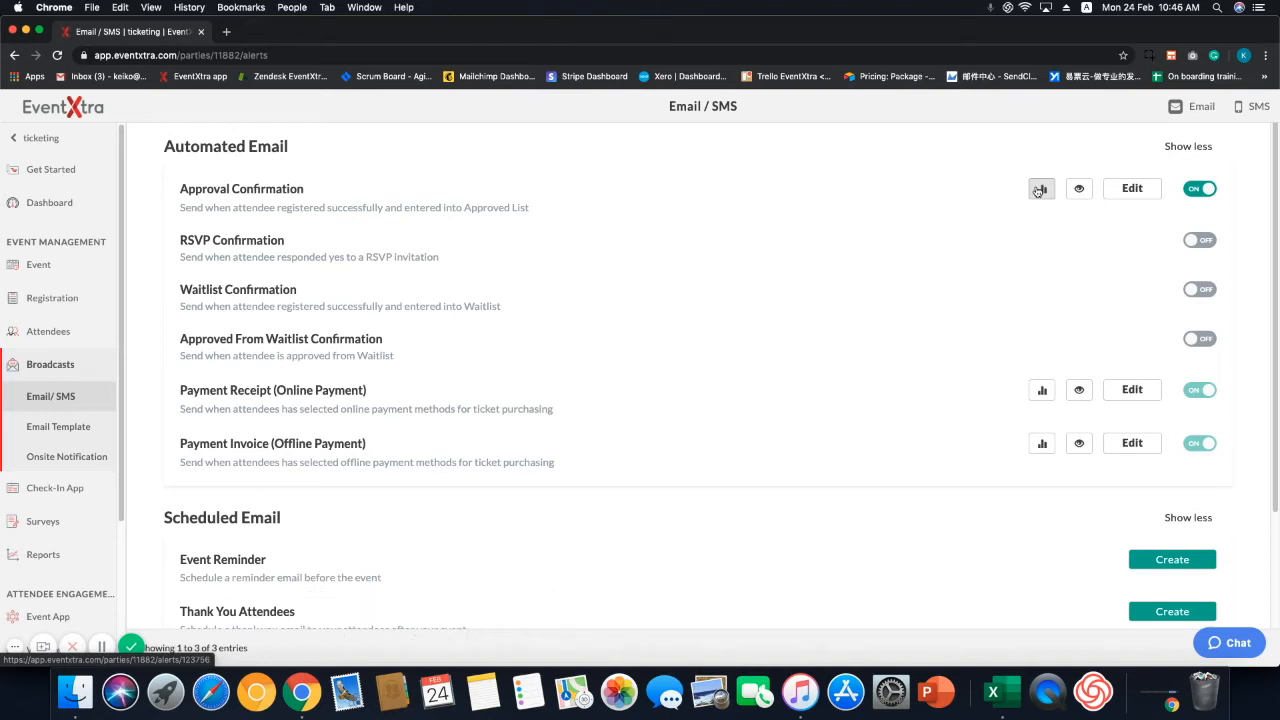
- Open the Approval Confirmation email's recipient report and resend the email to the fourth recipient in the list
left_click(1041, 189)
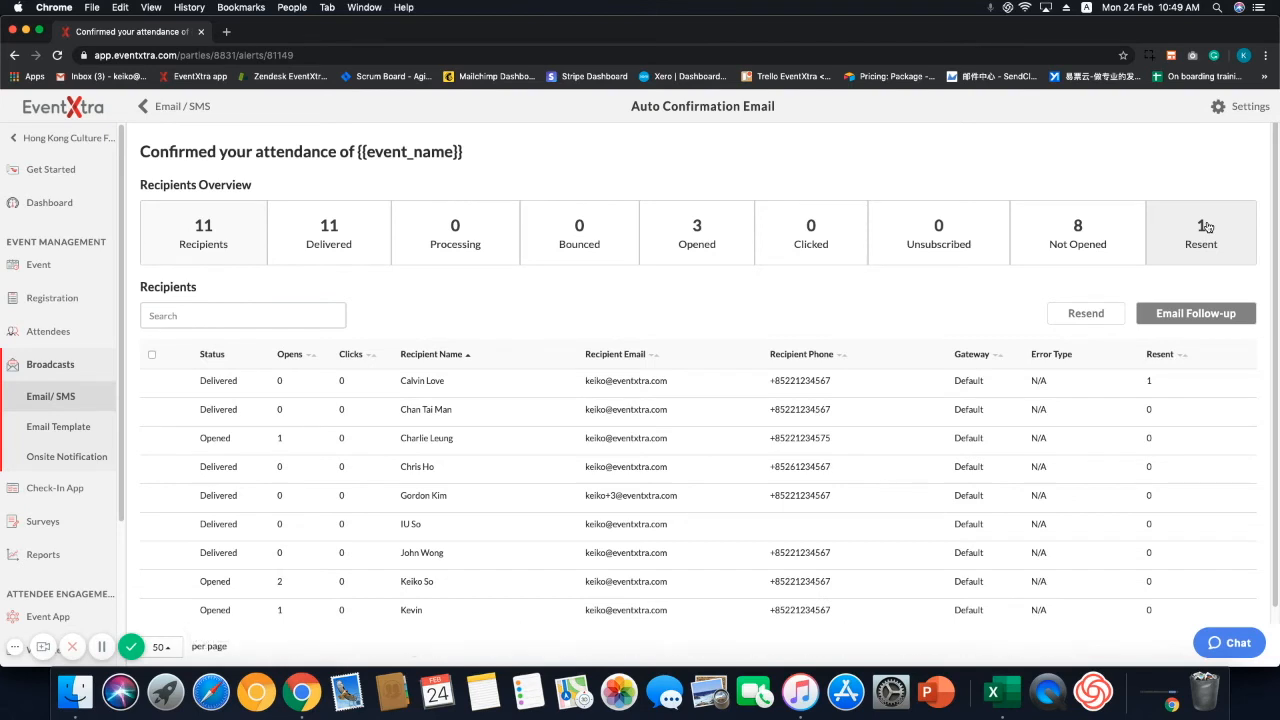
left_click(152, 467)
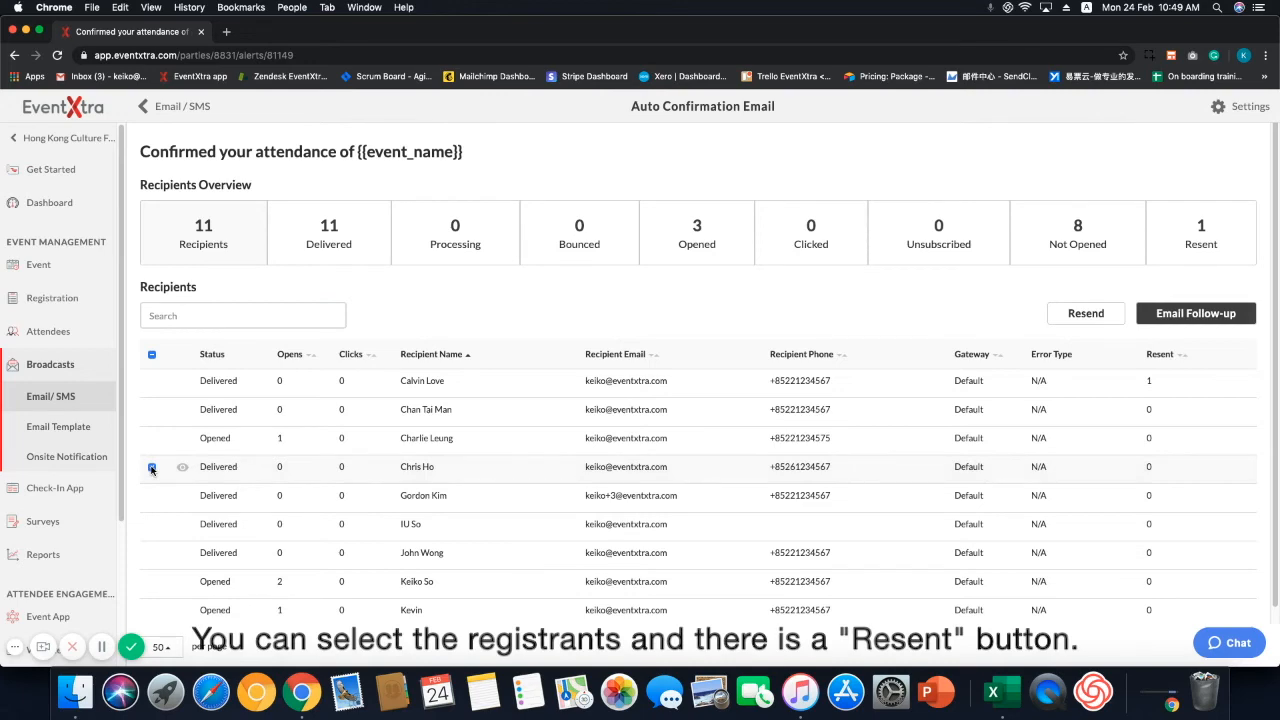
left_click(1087, 316)
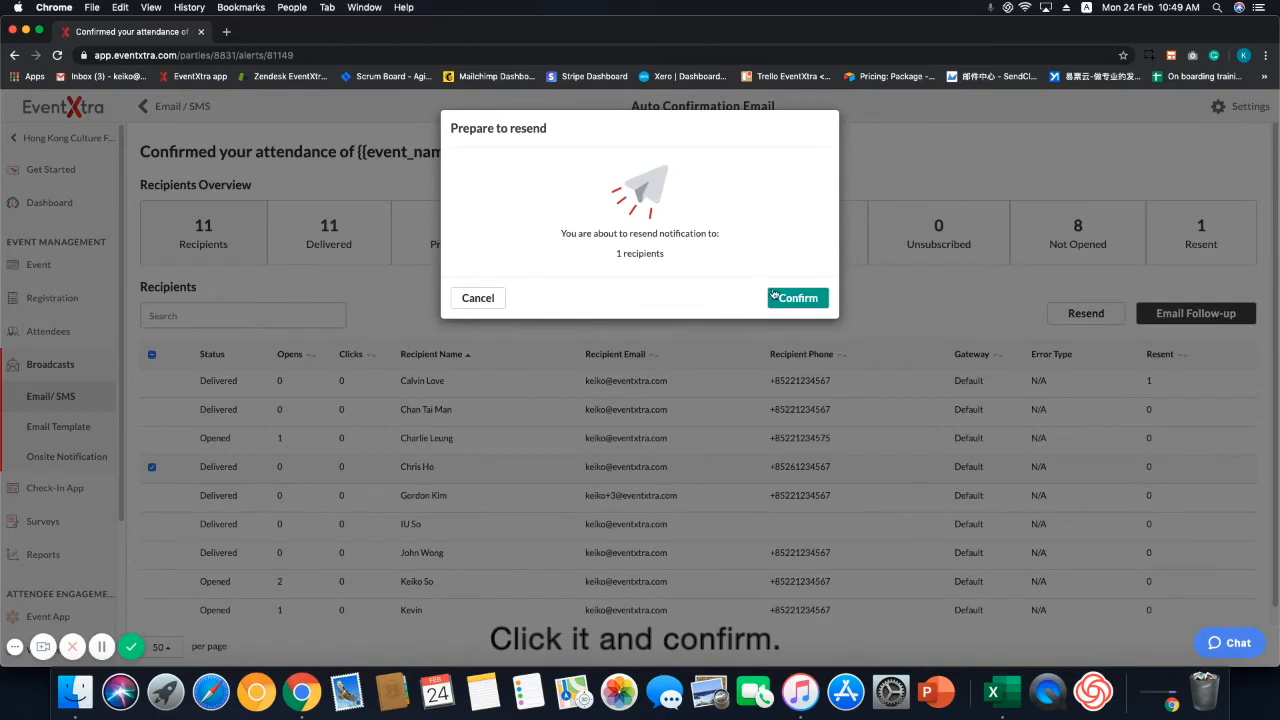
left_click(782, 298)
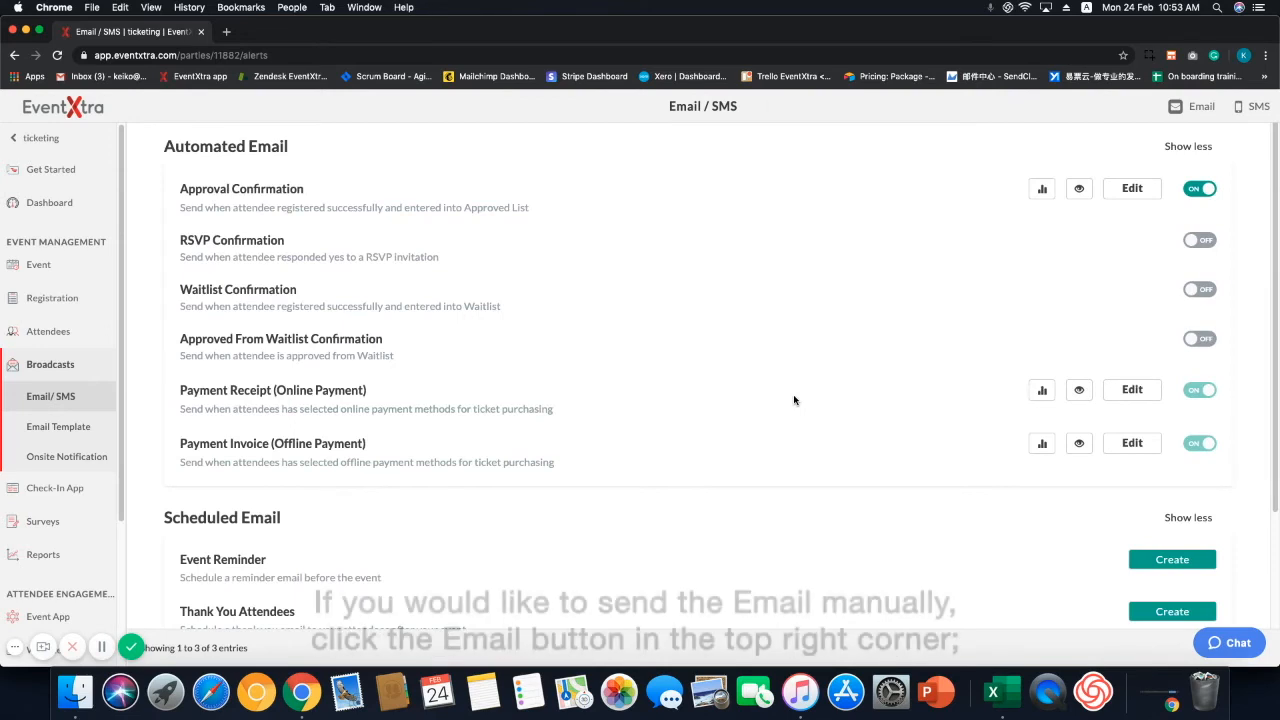
- Create a manual email from the RSVP Invitation template and choose which attendees receive it
left_click(1201, 106)
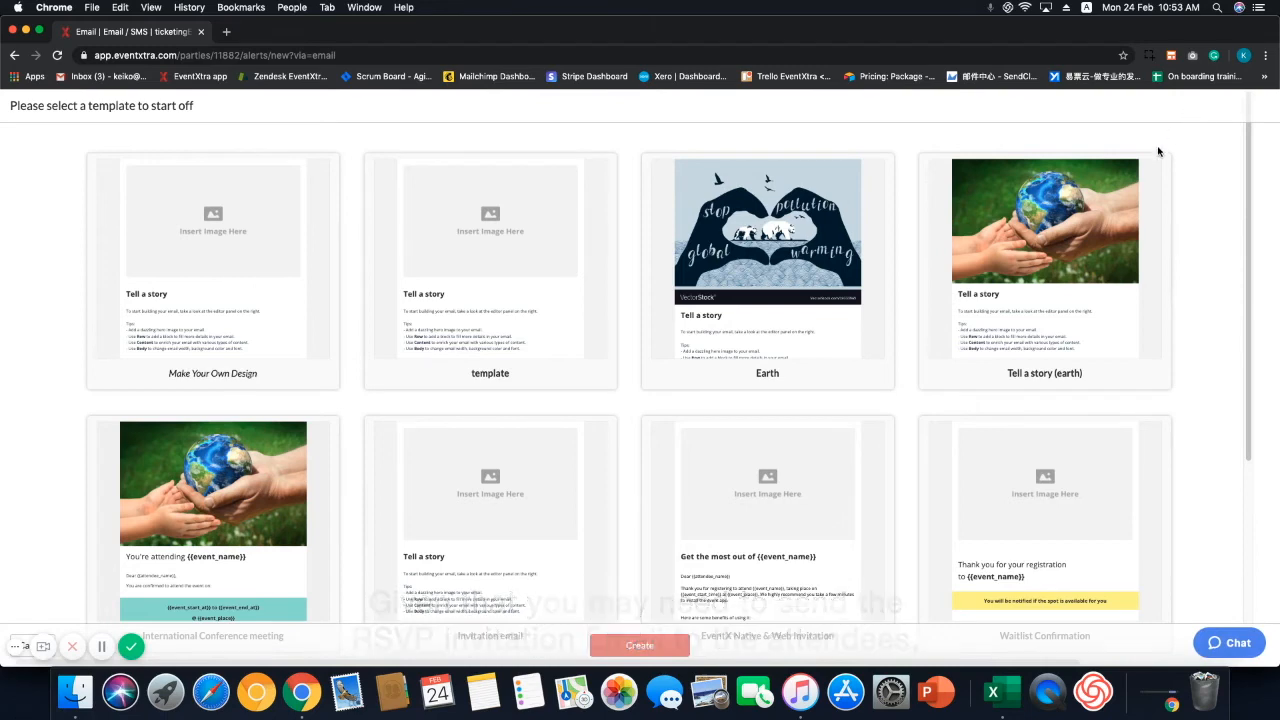
scroll(1046, 246, "down", 3)
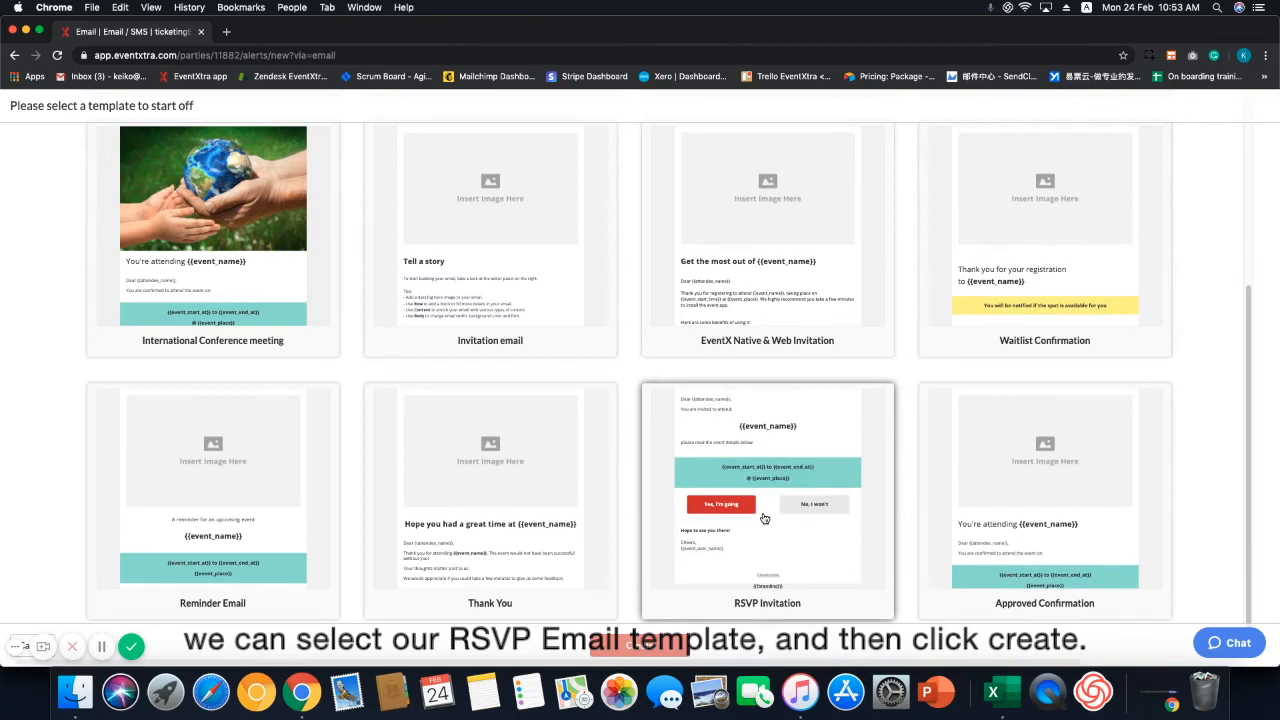
left_click(764, 518)
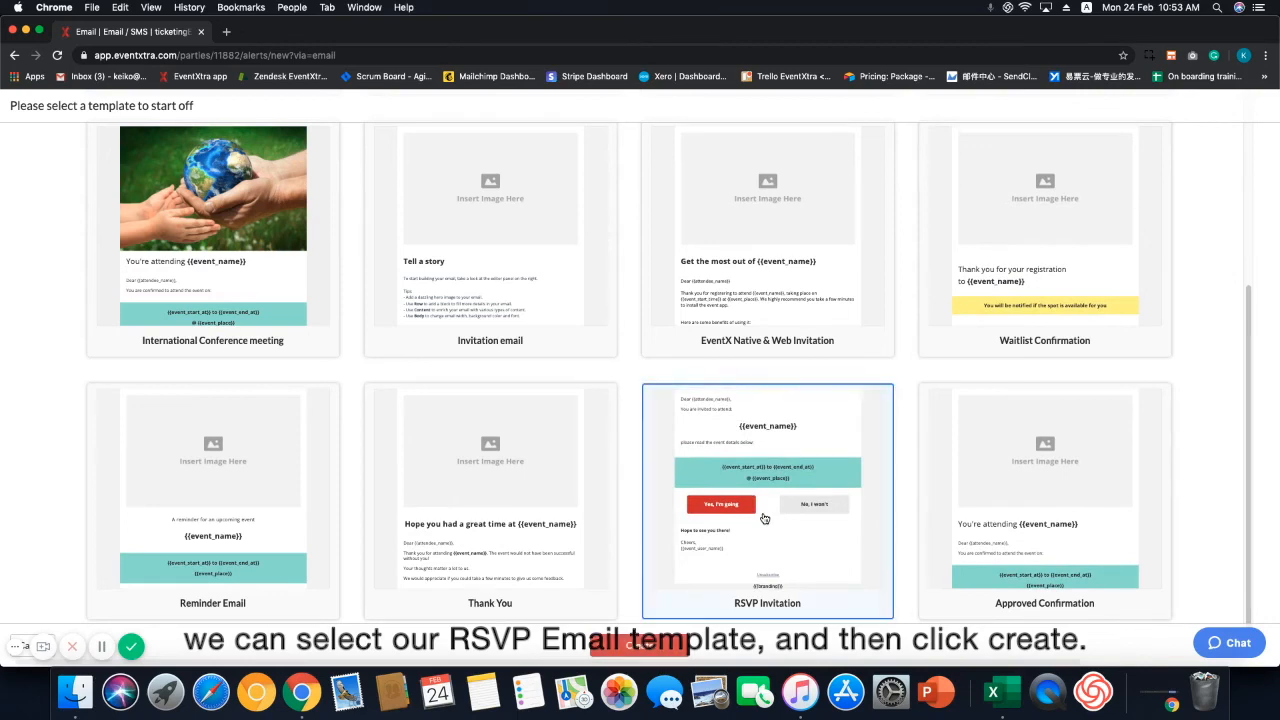
left_click(680, 648)
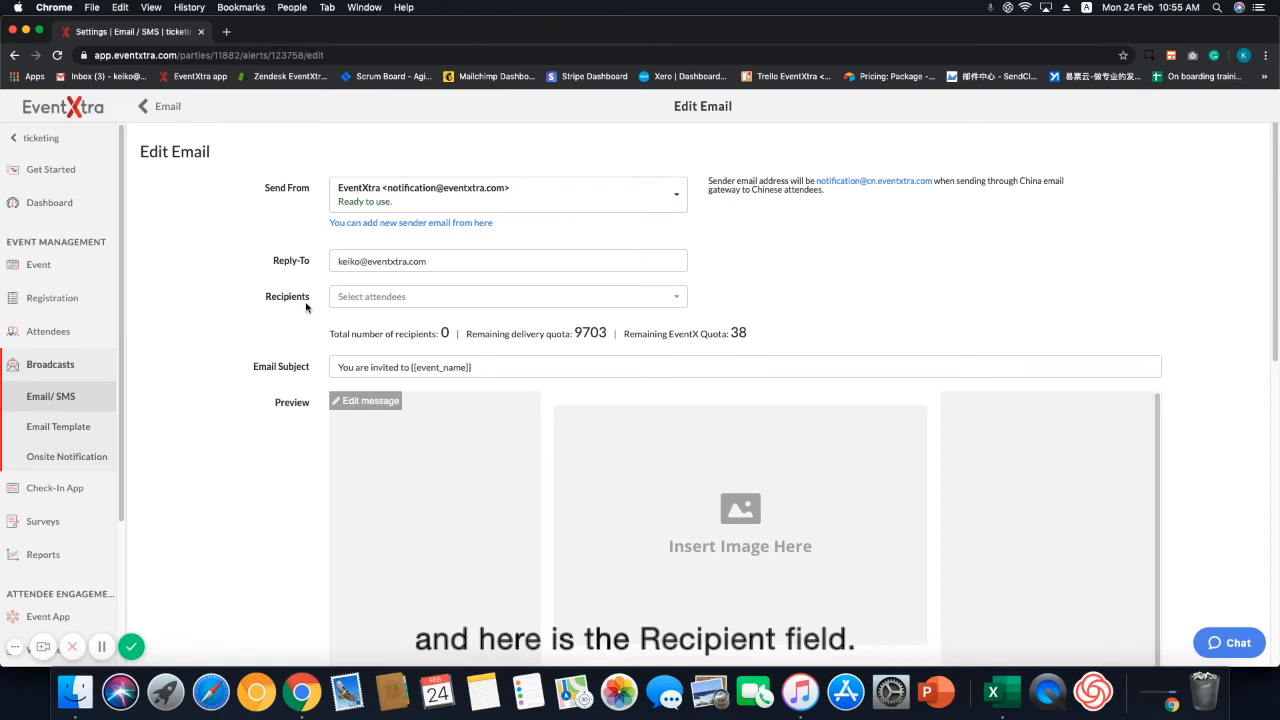
left_click(363, 300)
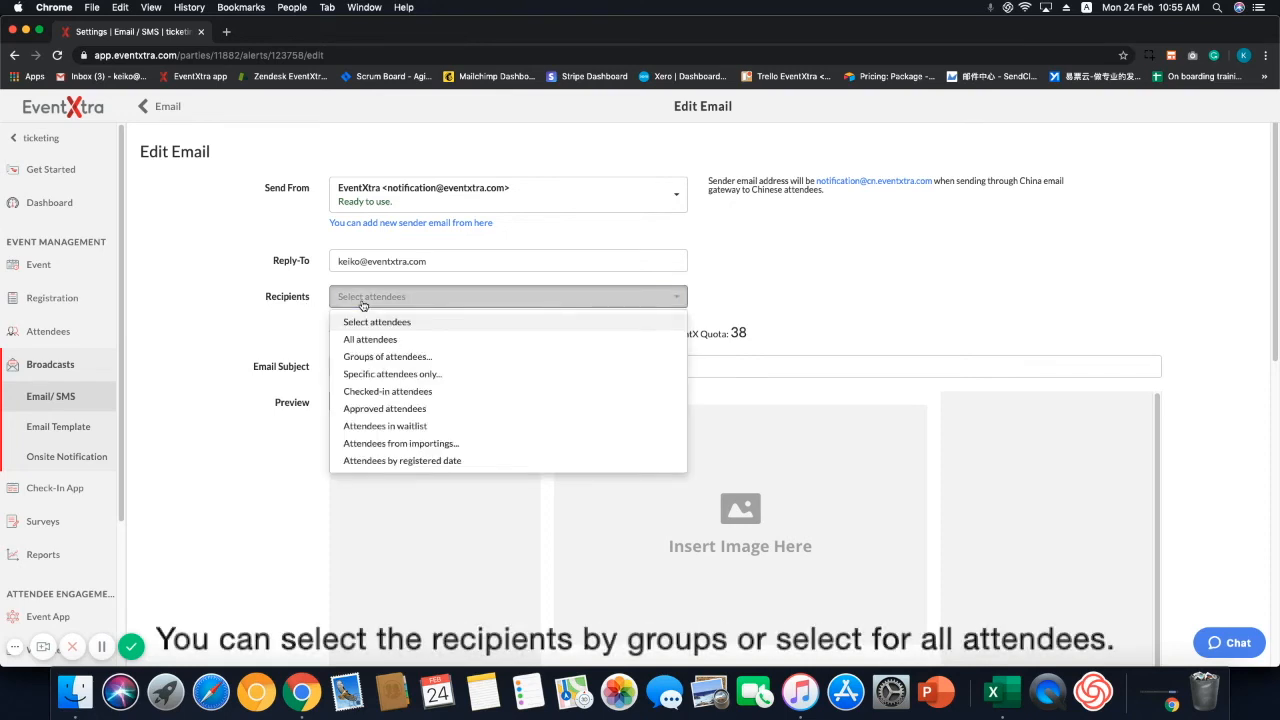
left_click(397, 340)
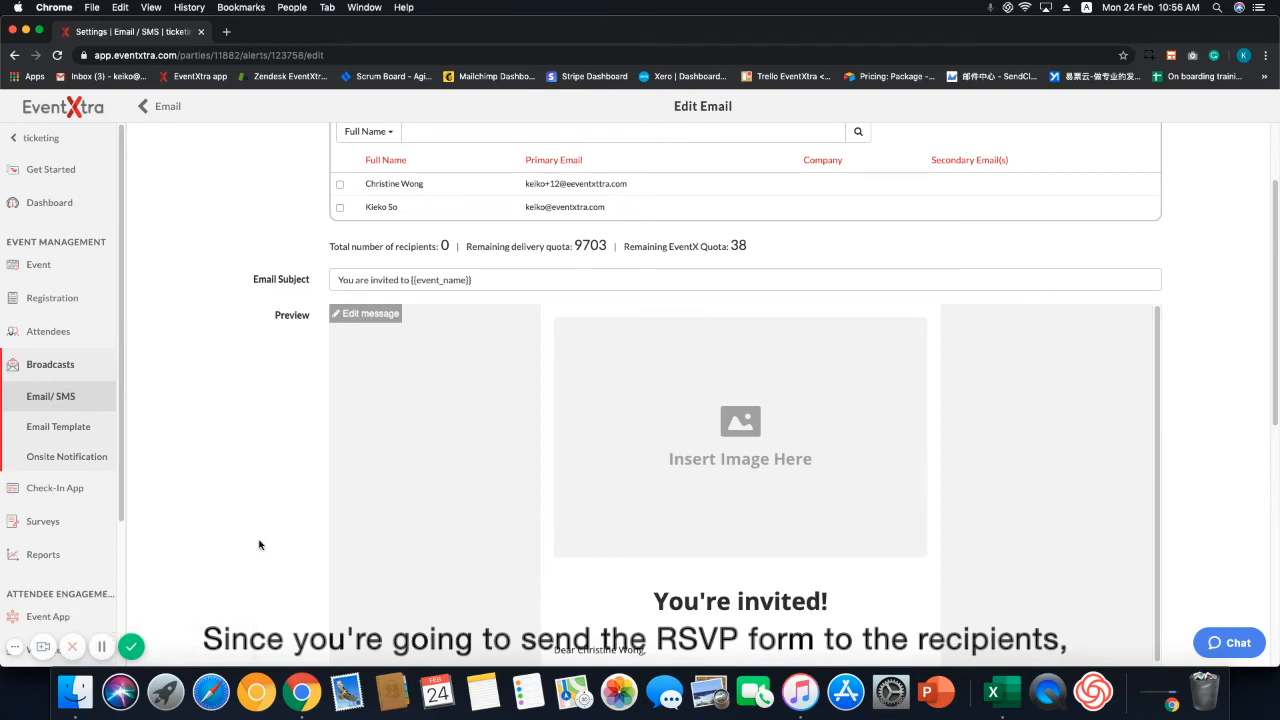
- Edit the invitation message and insert the Form 1 RSVP URL merge tag after "You are invited to attend:"
left_click(376, 321)
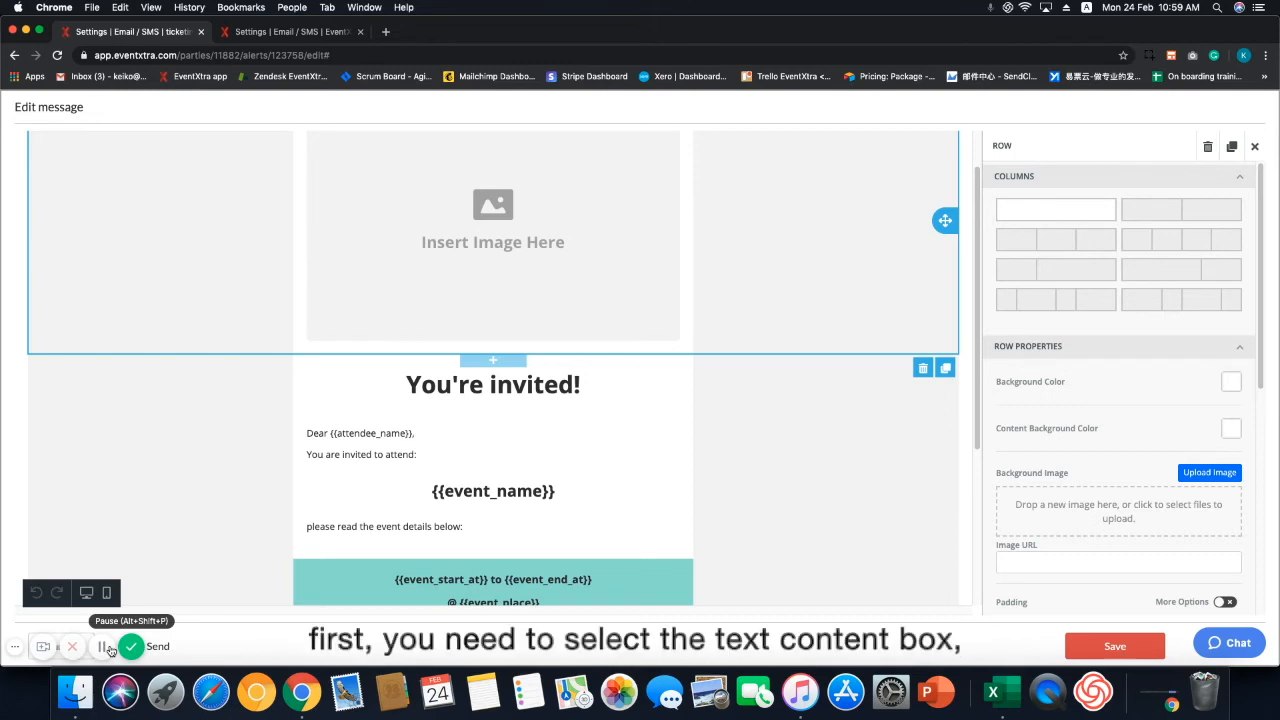
left_click(611, 463)
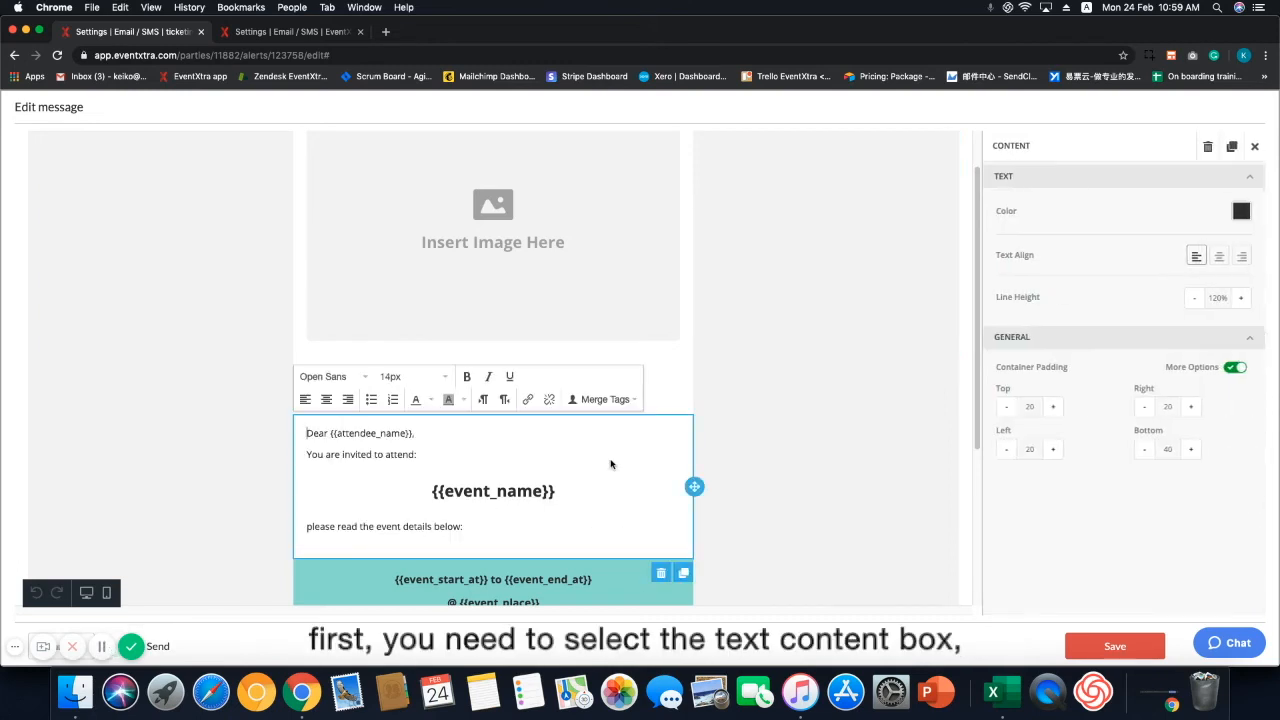
left_click(618, 400)
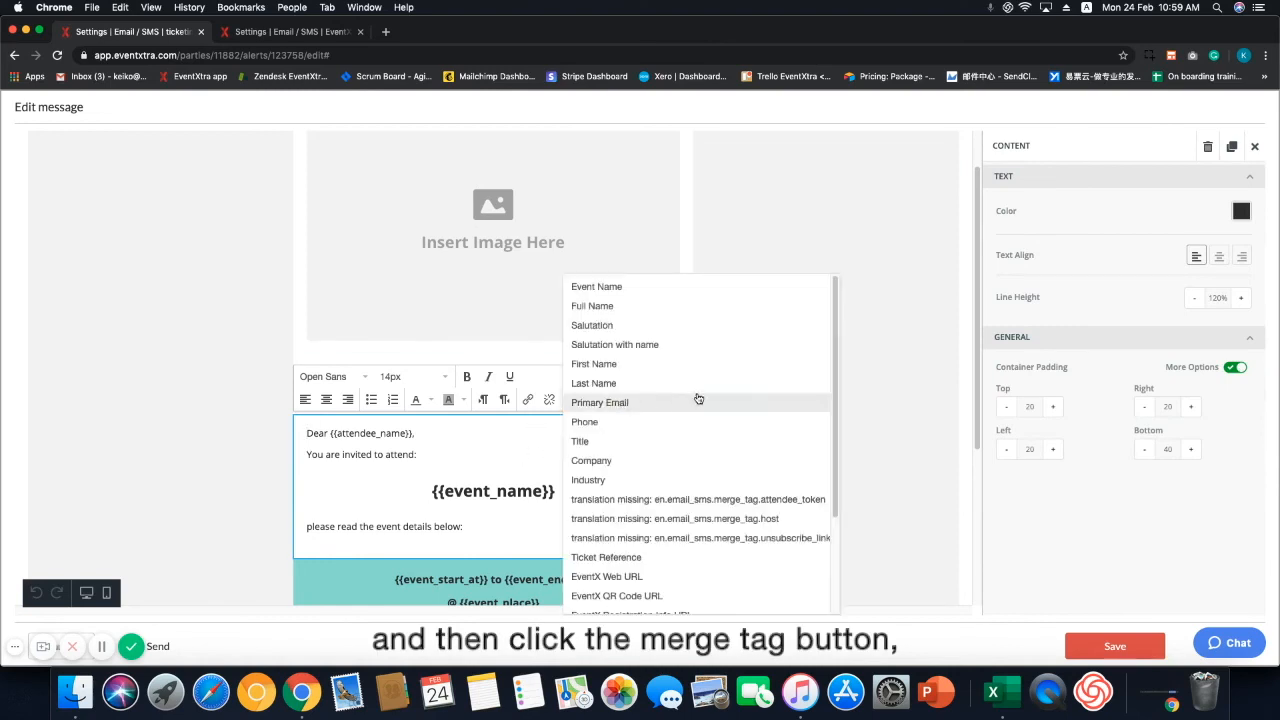
scroll(698, 399, "down", 4)
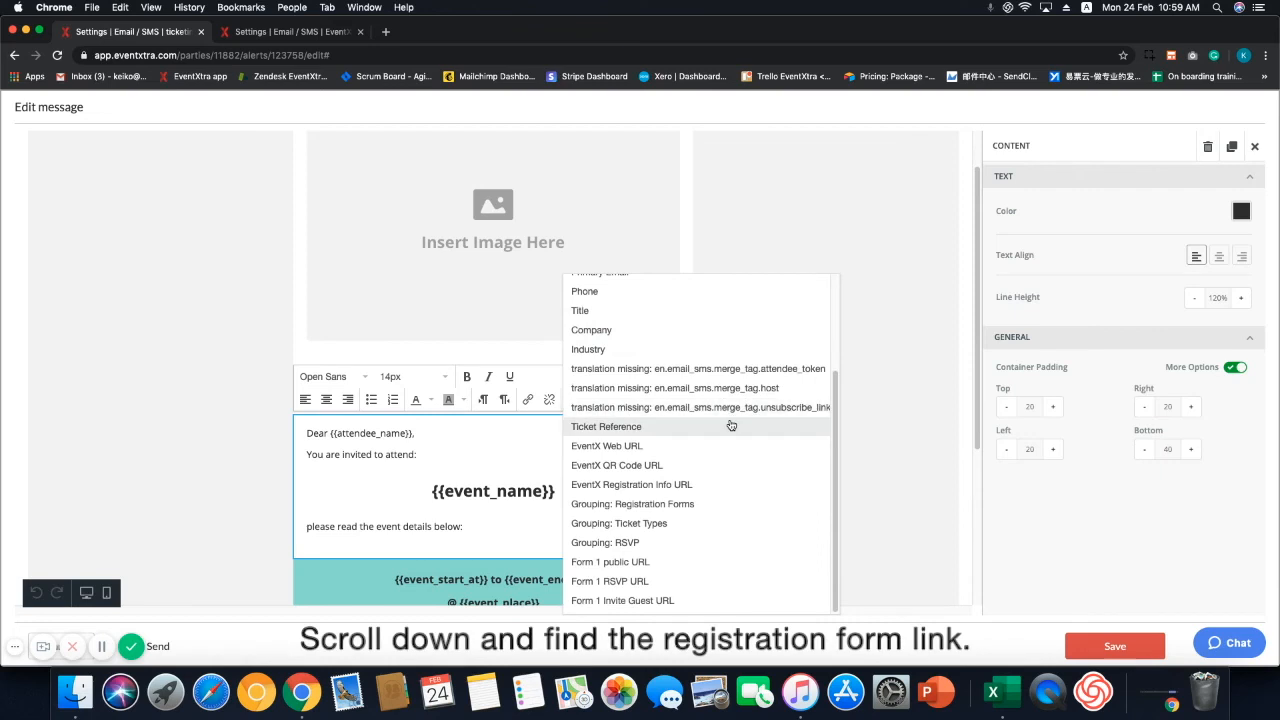
left_click(667, 588)
- Copy the {{form_12864_rsvp_url}} merge tag and remove it from the invitation text
left_click_drag(539, 457, 417, 449)
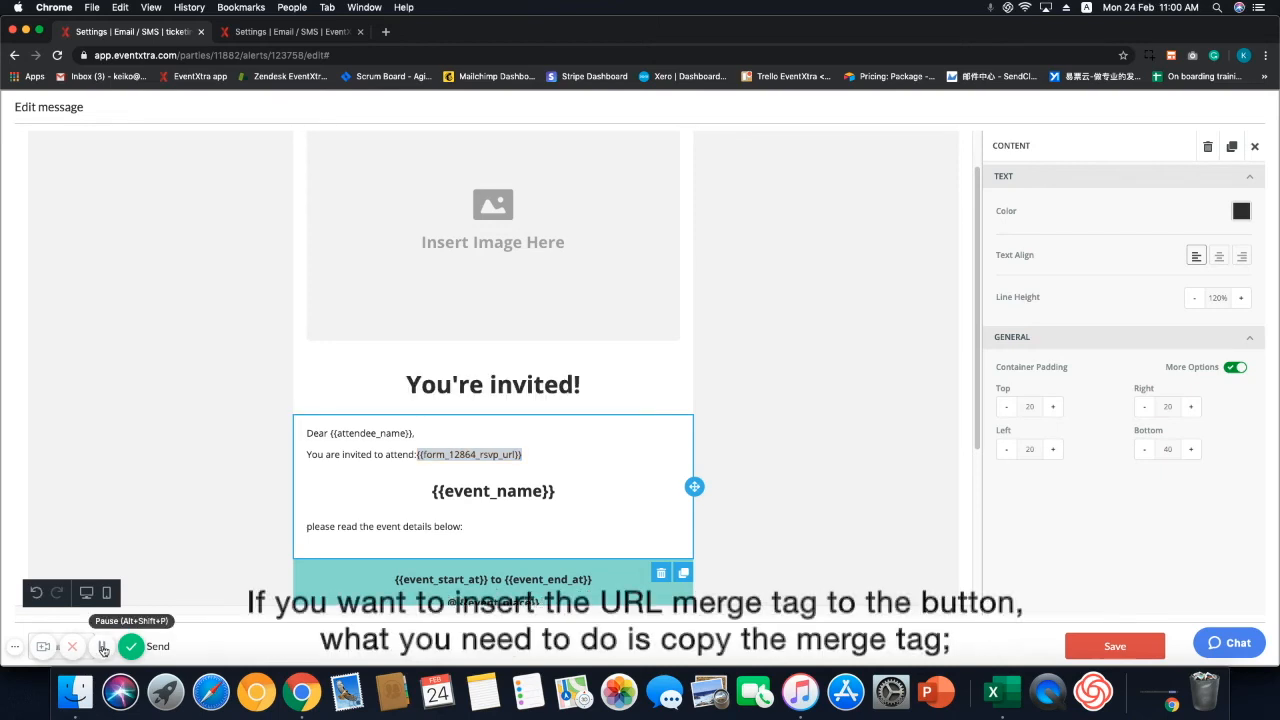
right_click(515, 455)
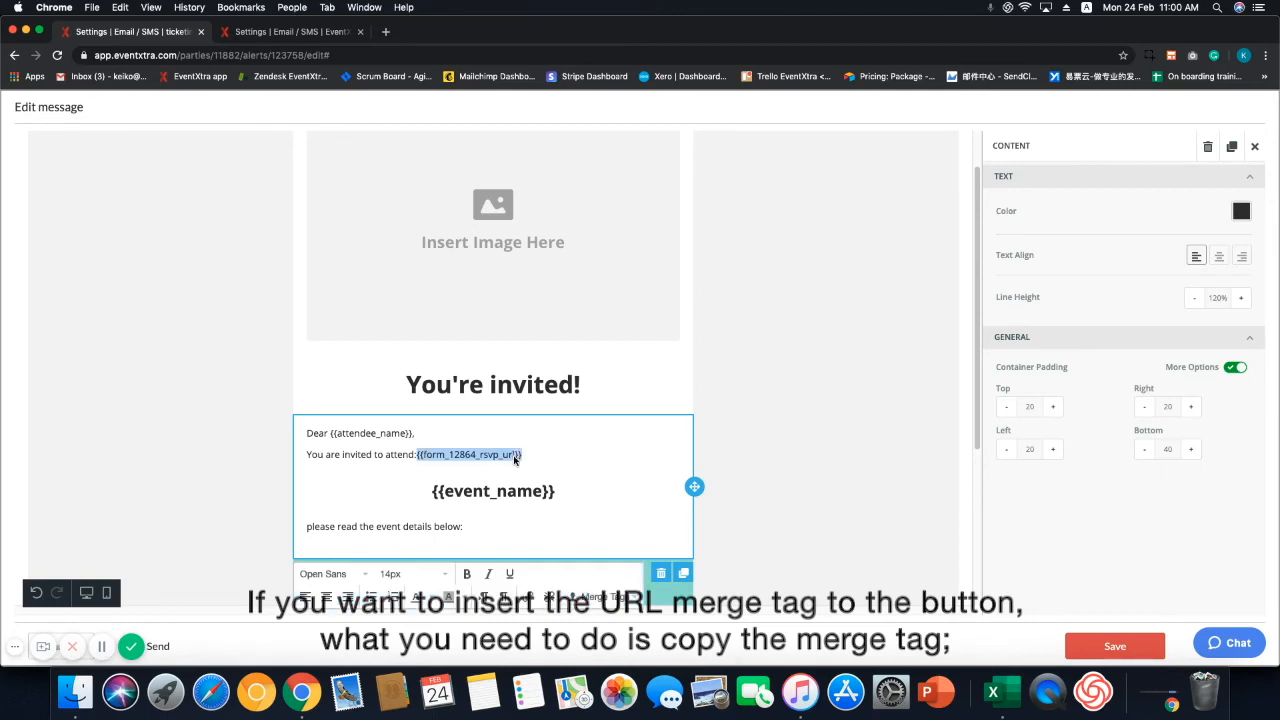
left_click(558, 494)
key("BackSpace")
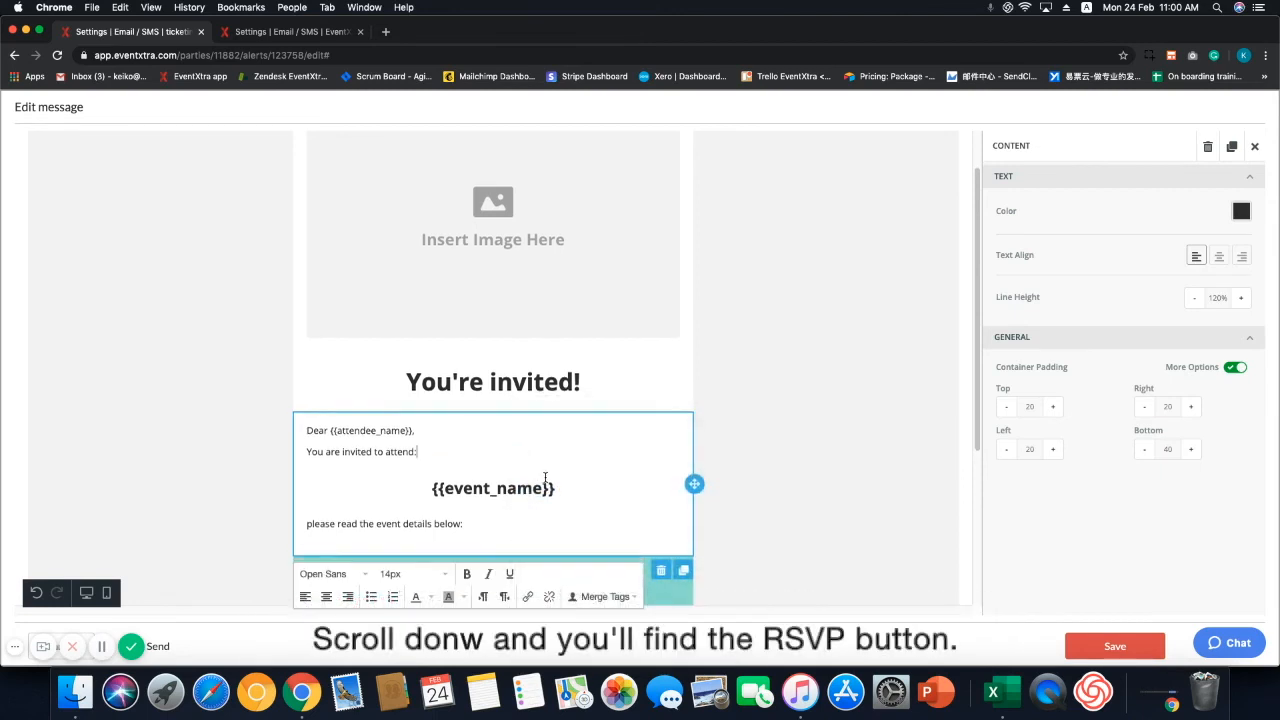
- Replace {{attendee_rsvp_url}} in the "Yes, I'm going" button's link with {{form_12864_rsvp_url}}, keeping the ?response=yes ending
scroll(558, 475, "down", 4)
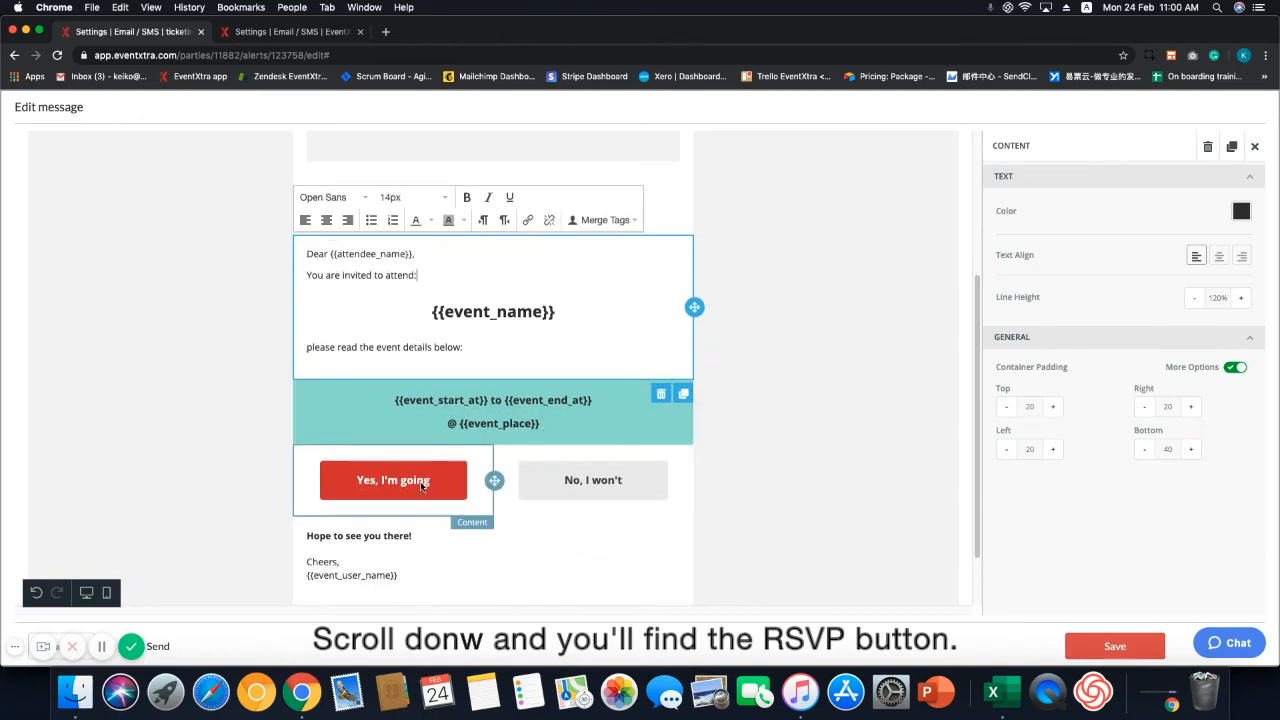
left_click(421, 484)
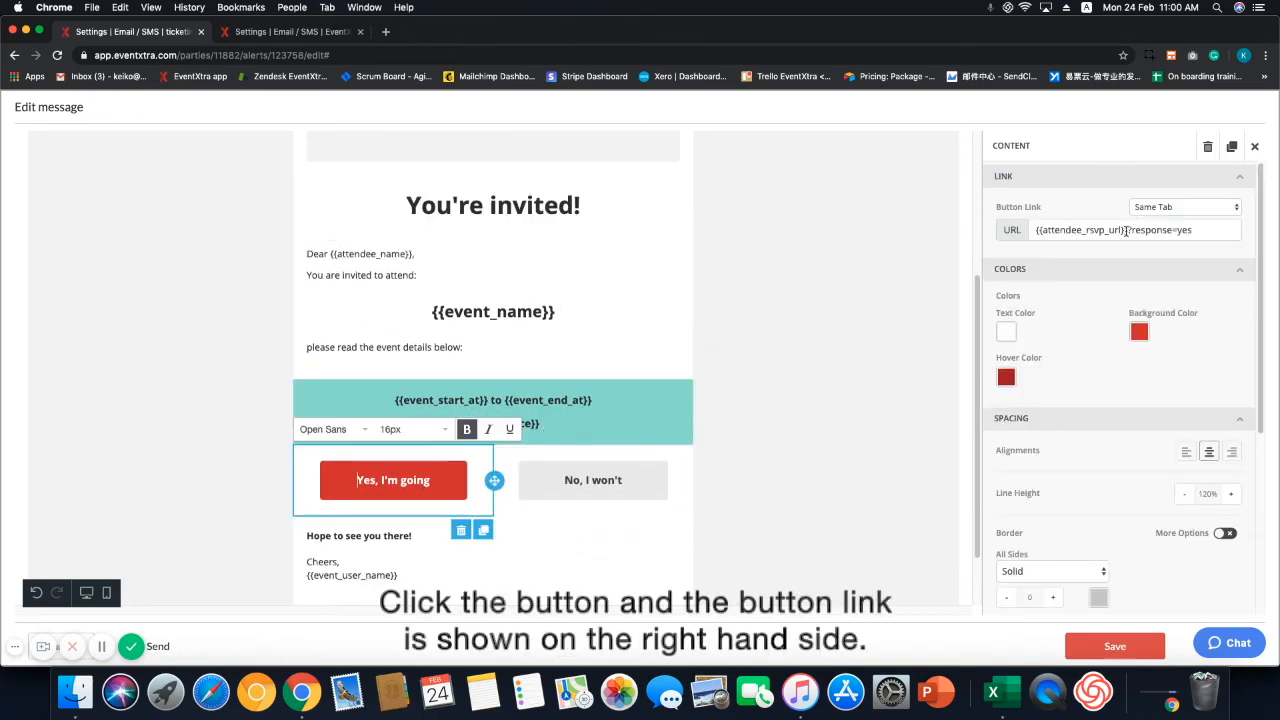
left_click_drag(1127, 229, 1024, 226)
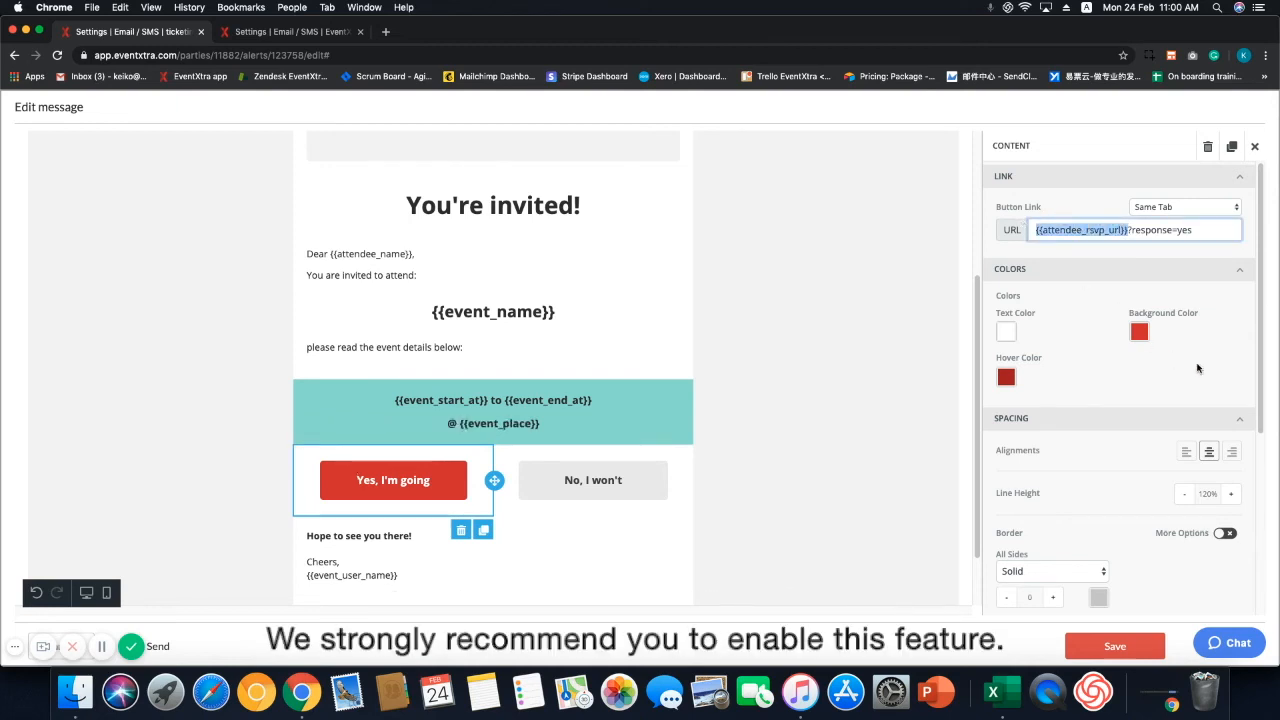
key("super+v")
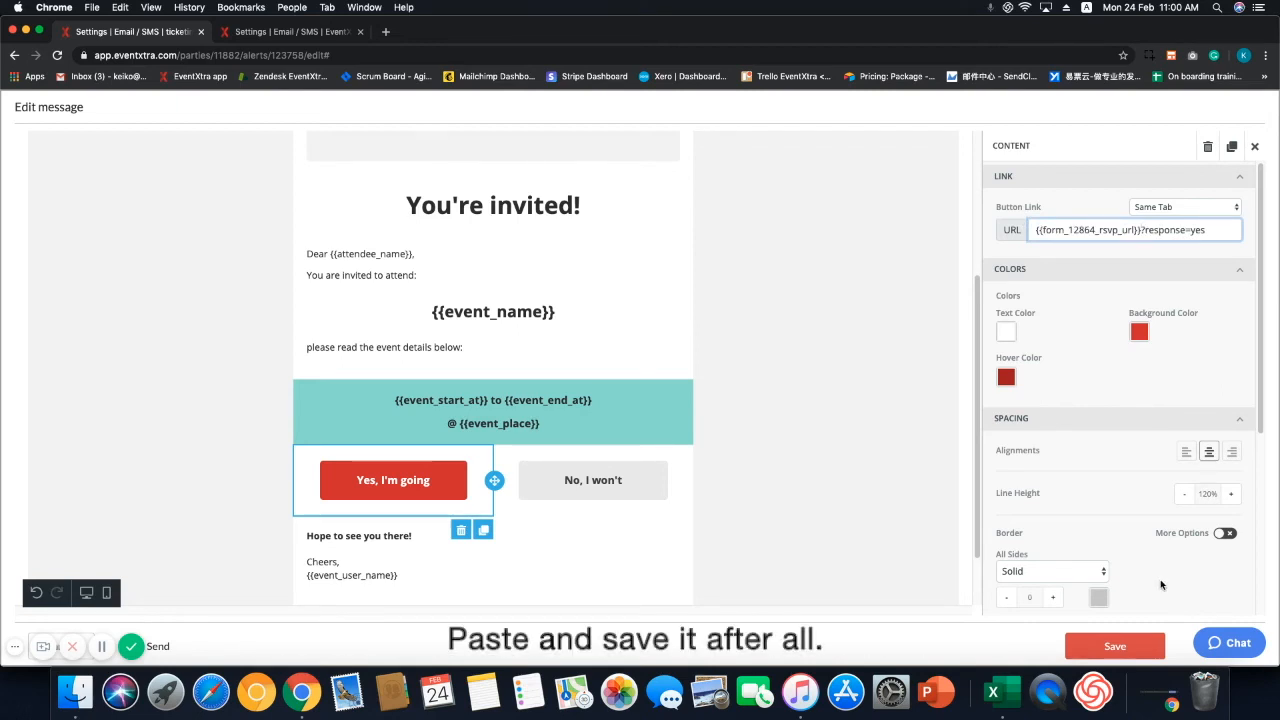
- Save the edited message and apply the invitation email with its sending time set to Save As Draft
left_click(1130, 646)
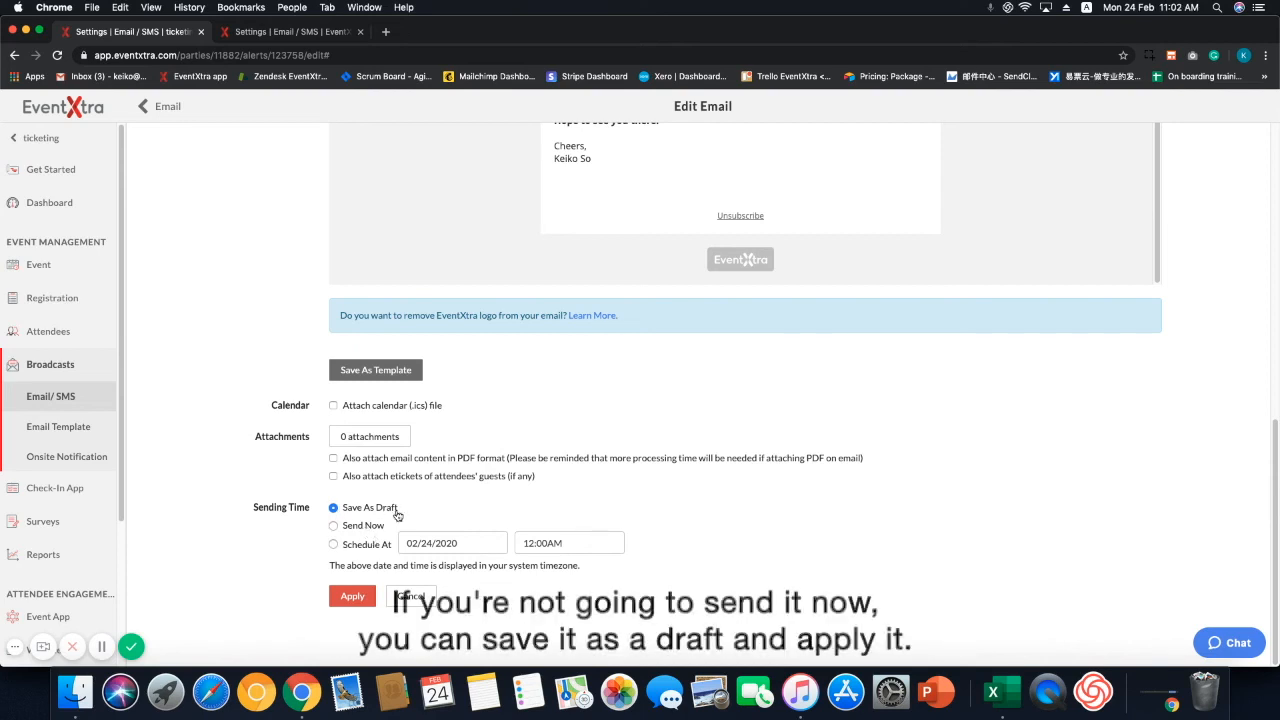
left_click(356, 597)
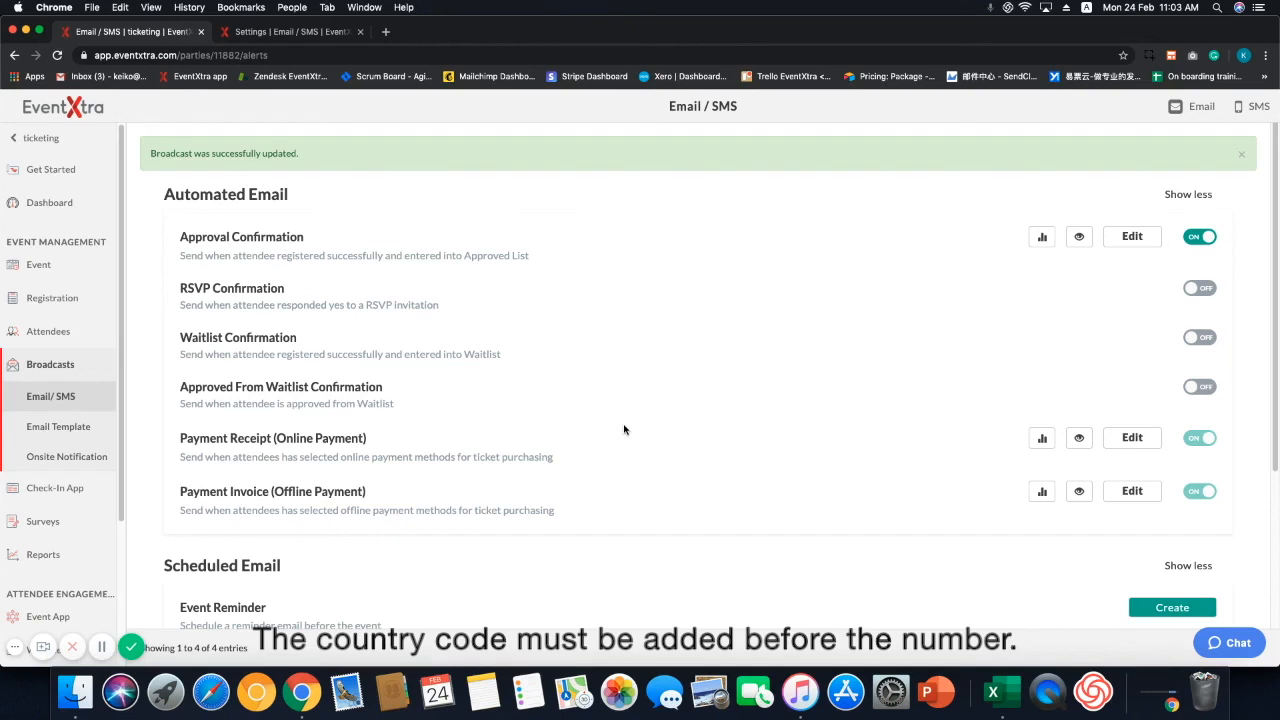
- Create a new SMS broadcast and replace its default message text with "hi"
left_click(1258, 106)
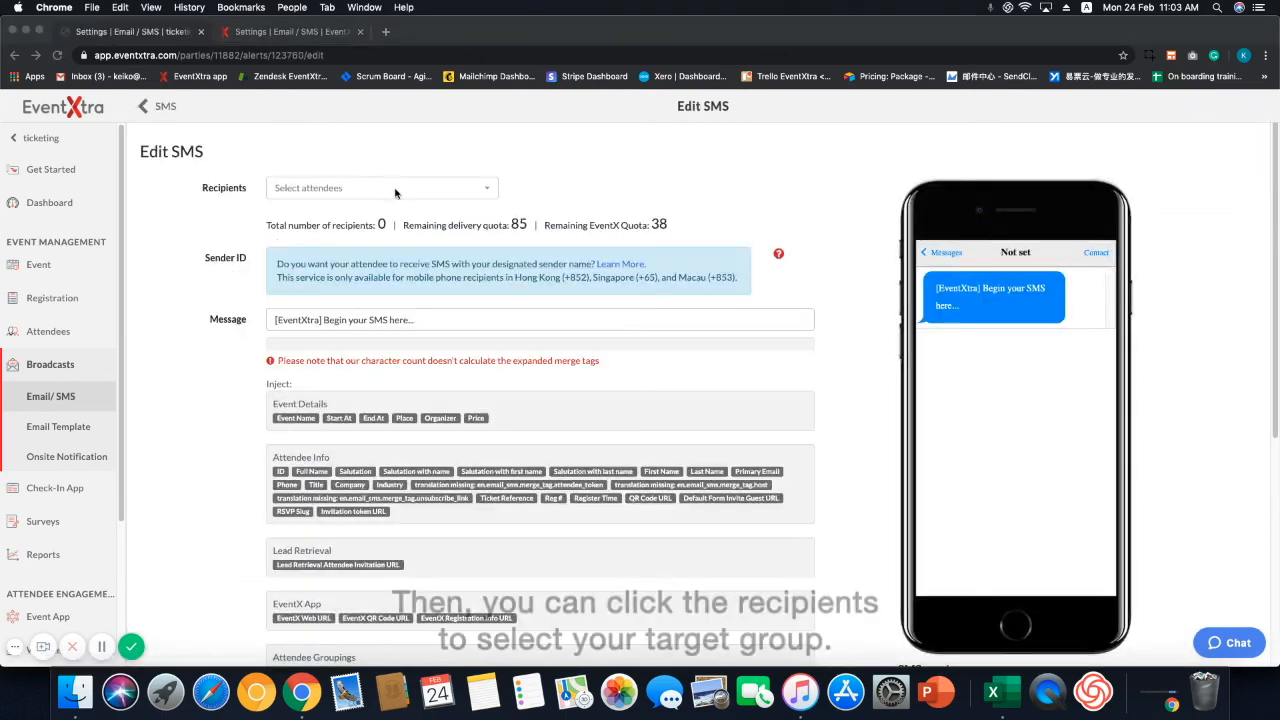
left_click(395, 190)
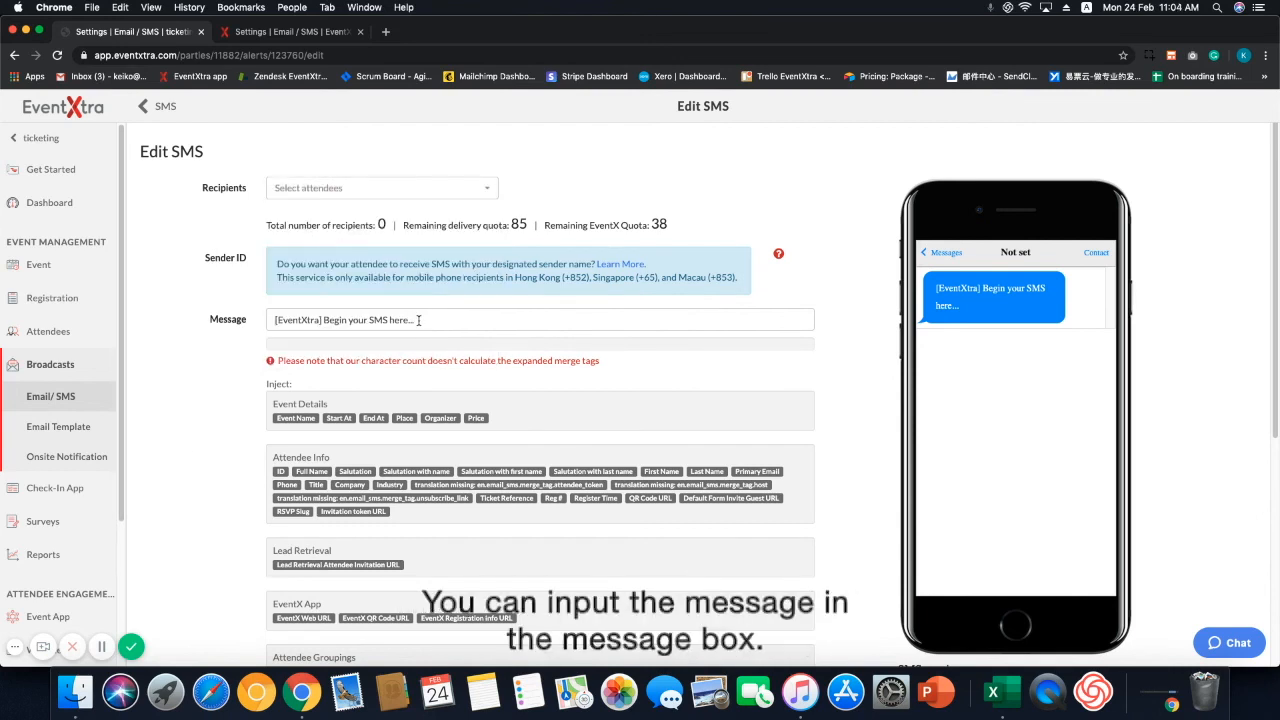
left_click(434, 321)
key("super+a")
type("hi")
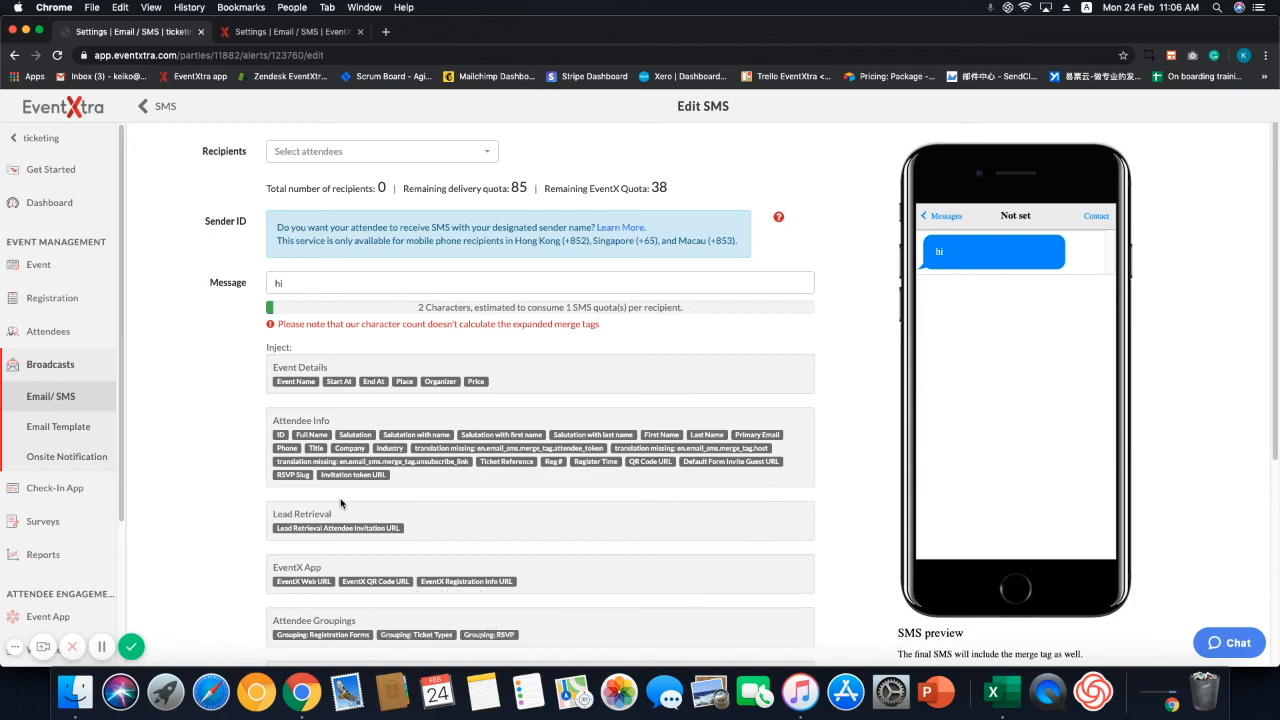
scroll(340, 503, "down", 1)
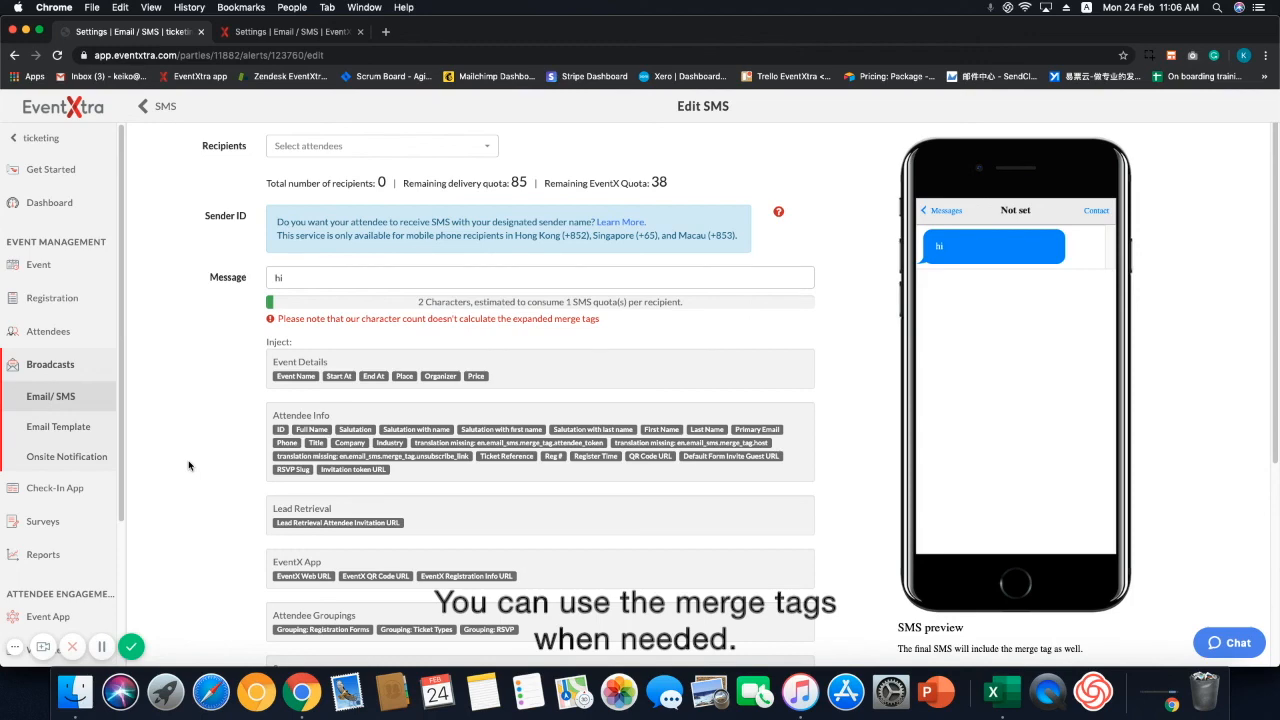
scroll(188, 465, "down", 6)
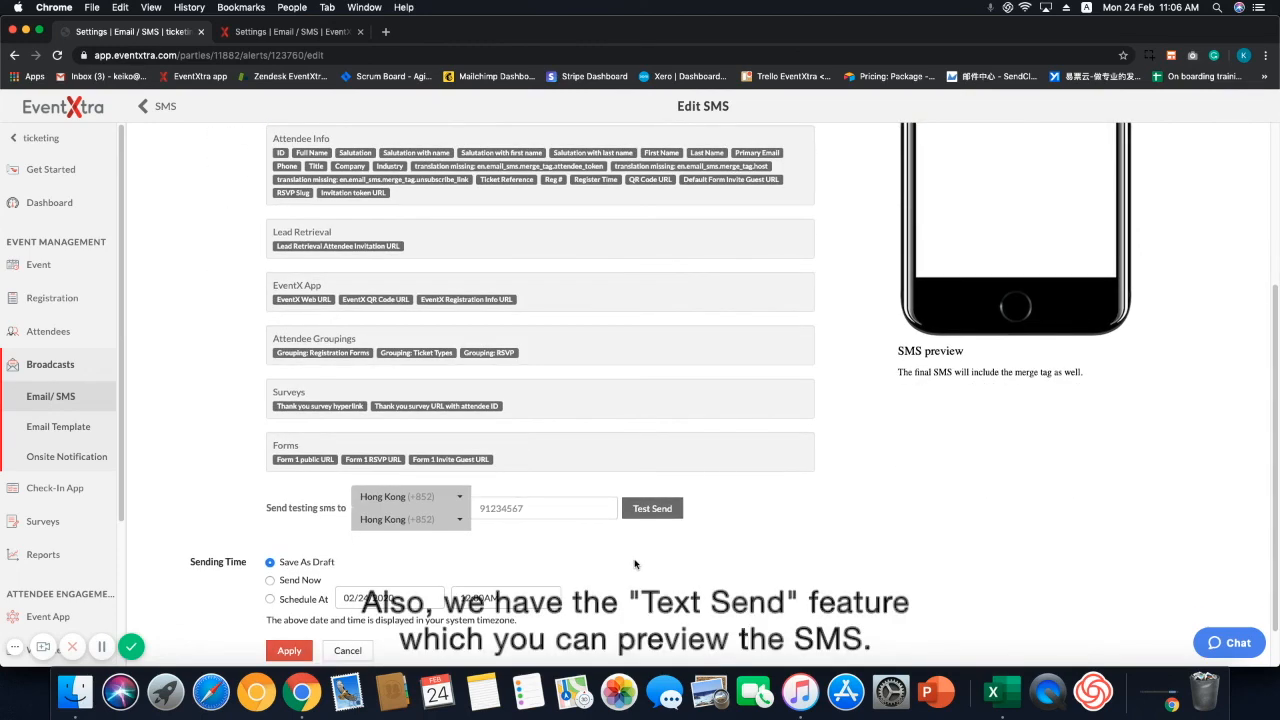